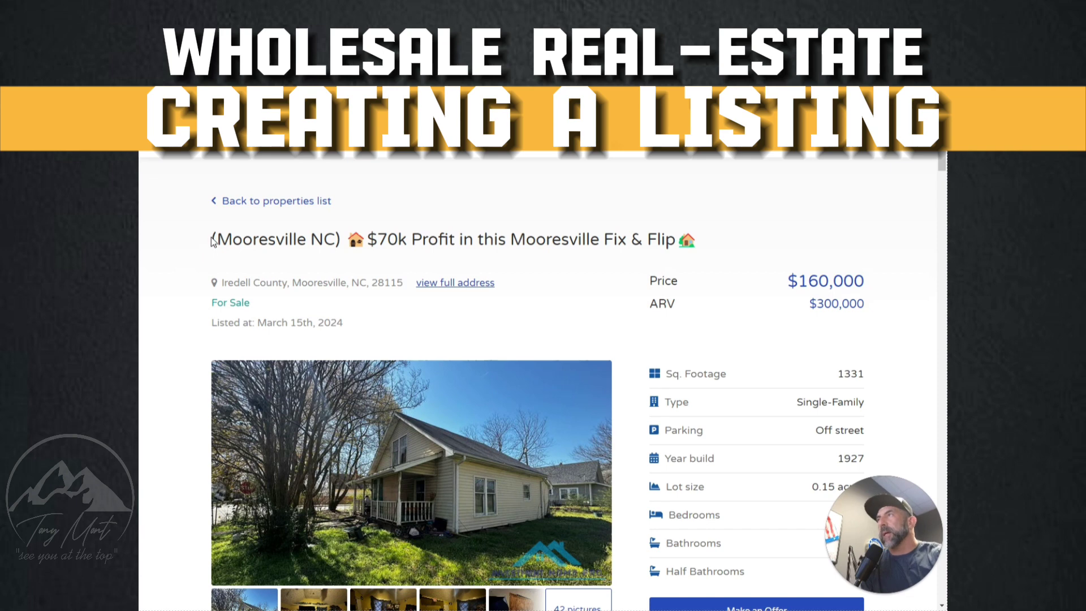
Examine the listing title, highlighting the whole headline and its "(Mooresville NC)" location tag.
left_click_drag(210, 241, 690, 250)
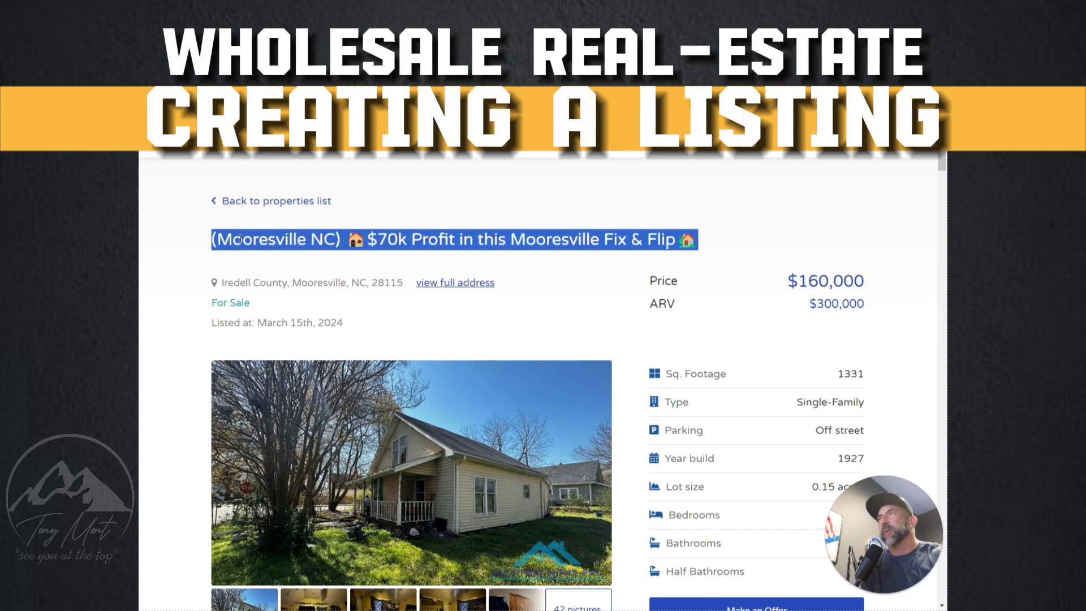
left_click_drag(207, 243, 344, 242)
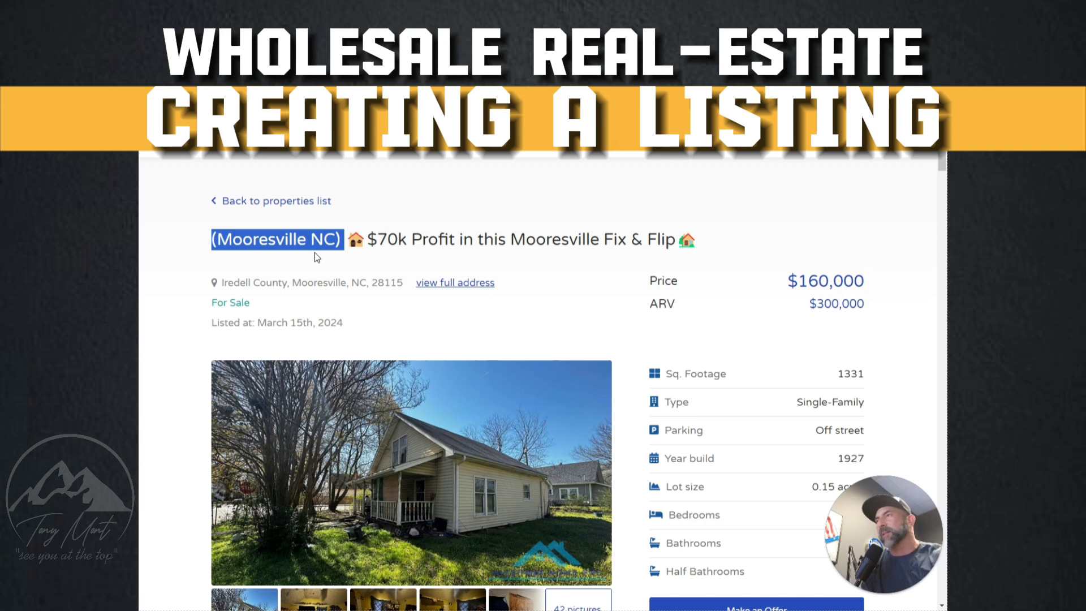
left_click(281, 236)
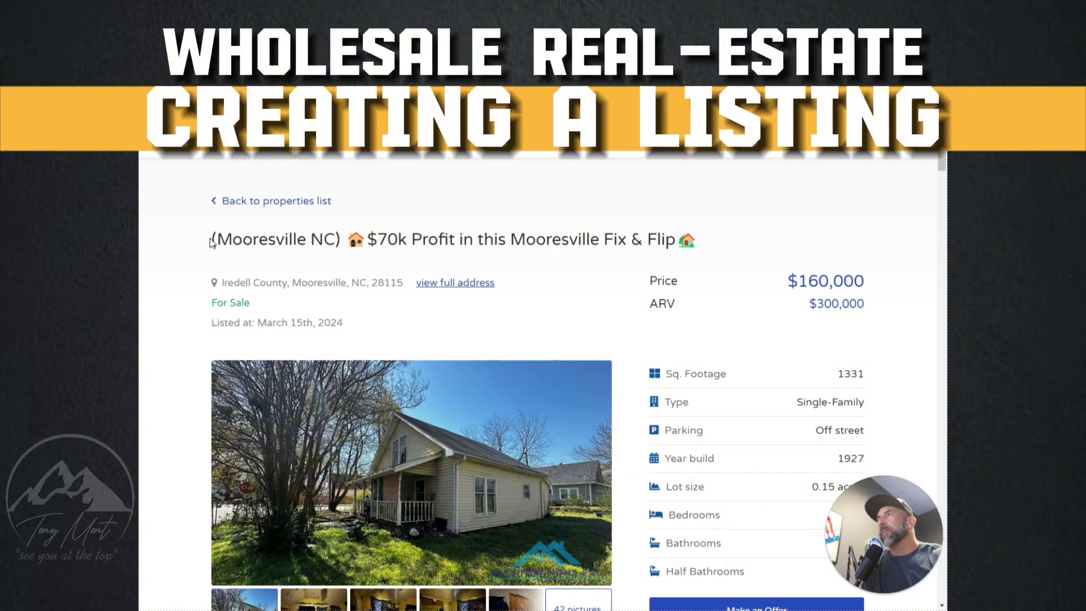
left_click_drag(216, 238, 342, 243)
left_click(274, 245)
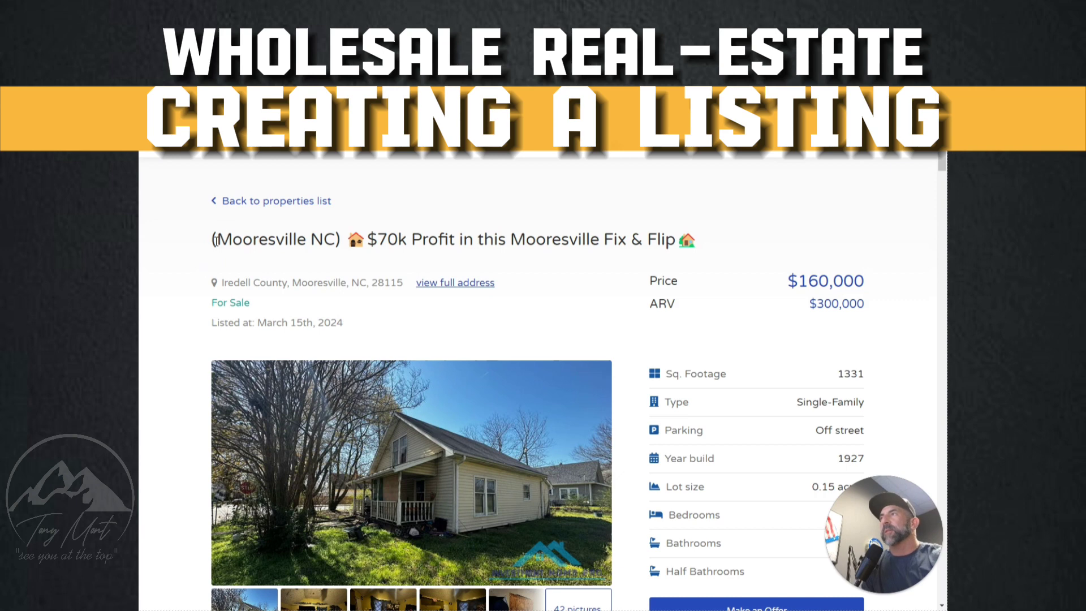
left_click_drag(217, 240, 336, 241)
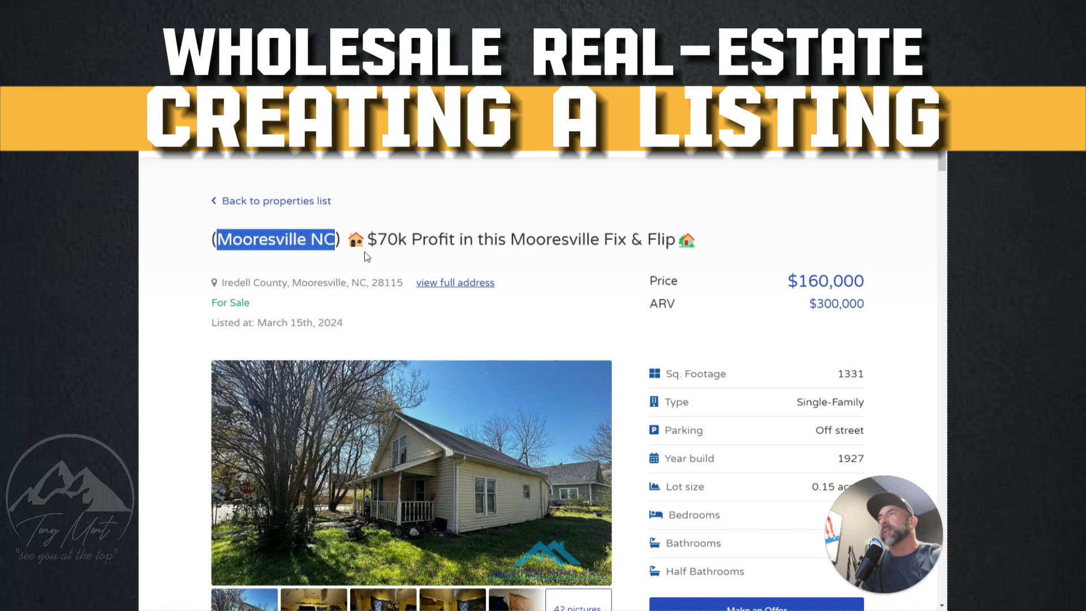
Examine the title's marketing hook, highlighting "$70k Profit in this Mooresville Fix & Flip" and its profit wording.
left_click_drag(345, 240, 698, 240)
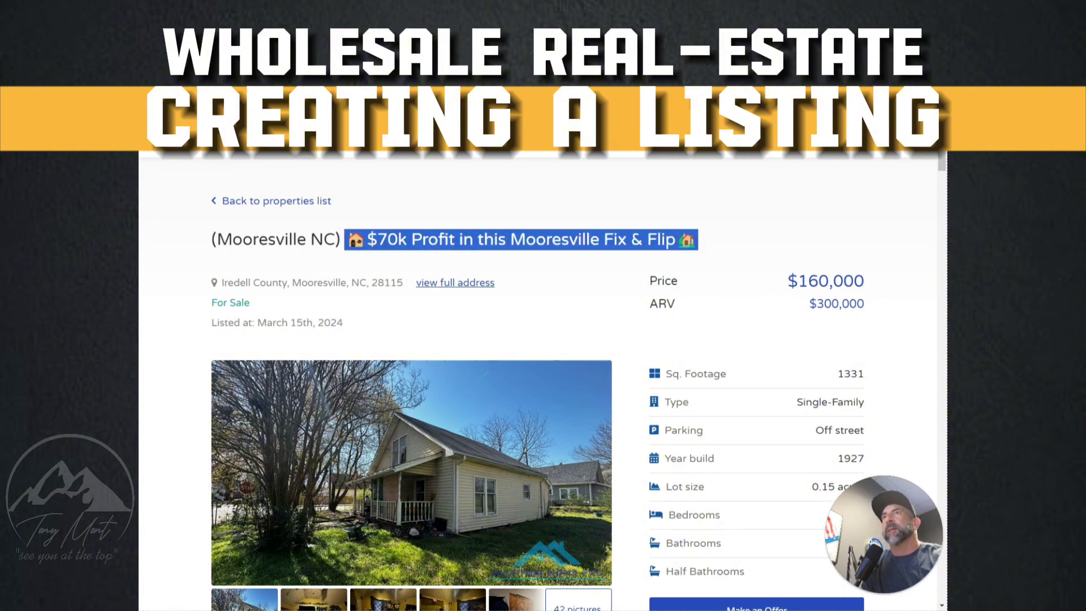
left_click(529, 234)
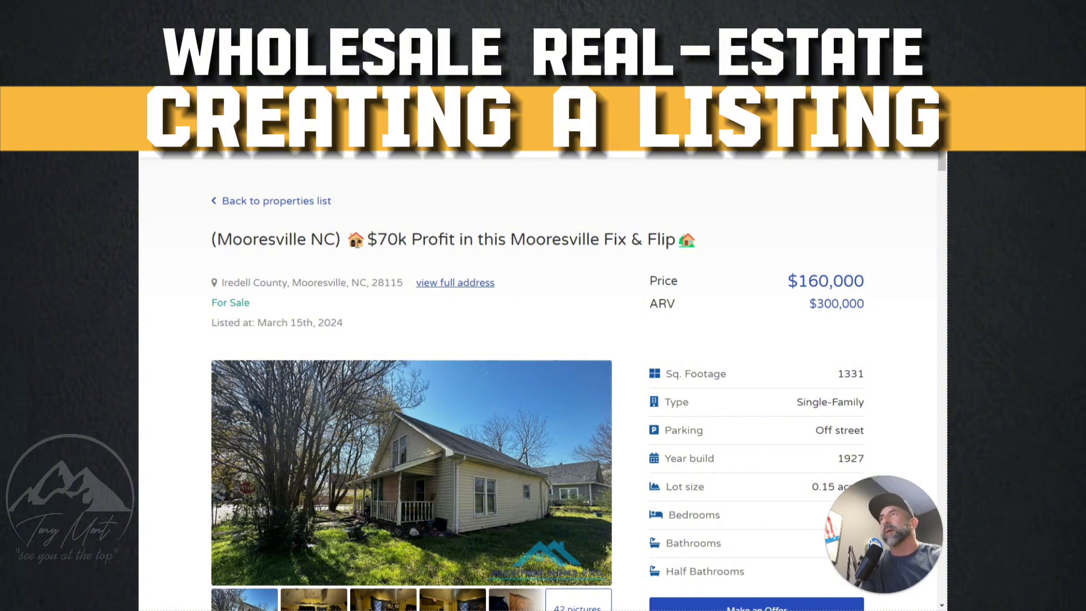
left_click_drag(367, 240, 675, 241)
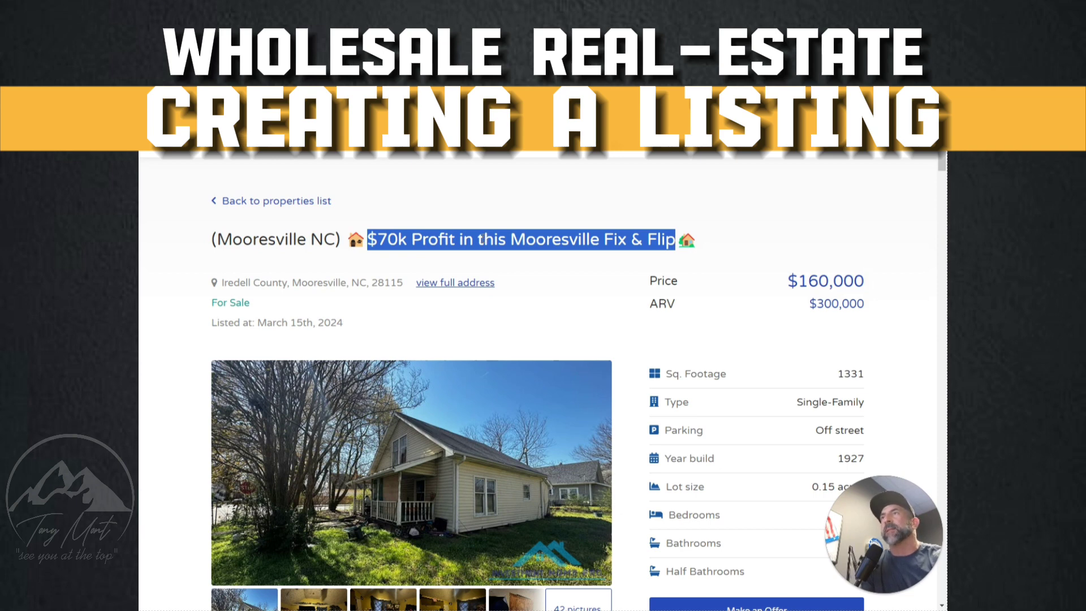
left_click(425, 240)
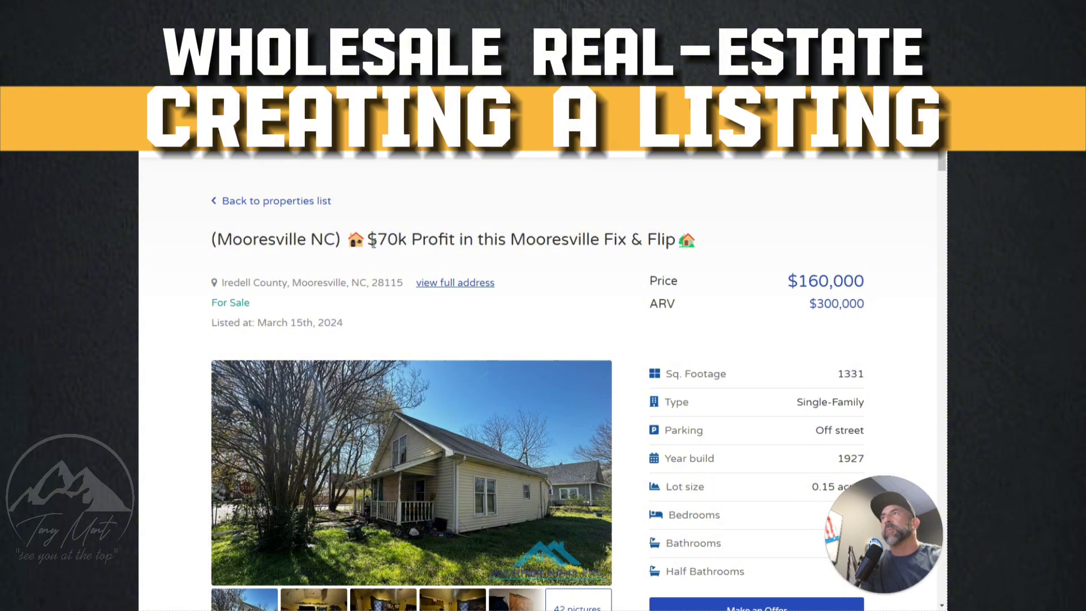
left_click_drag(369, 240, 453, 240)
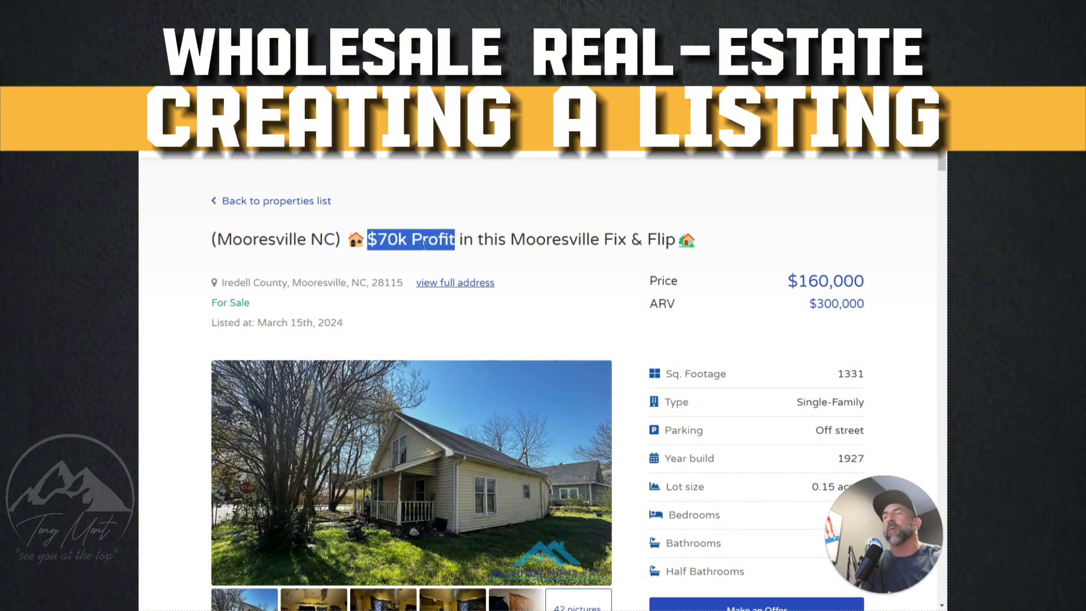
left_click(507, 243)
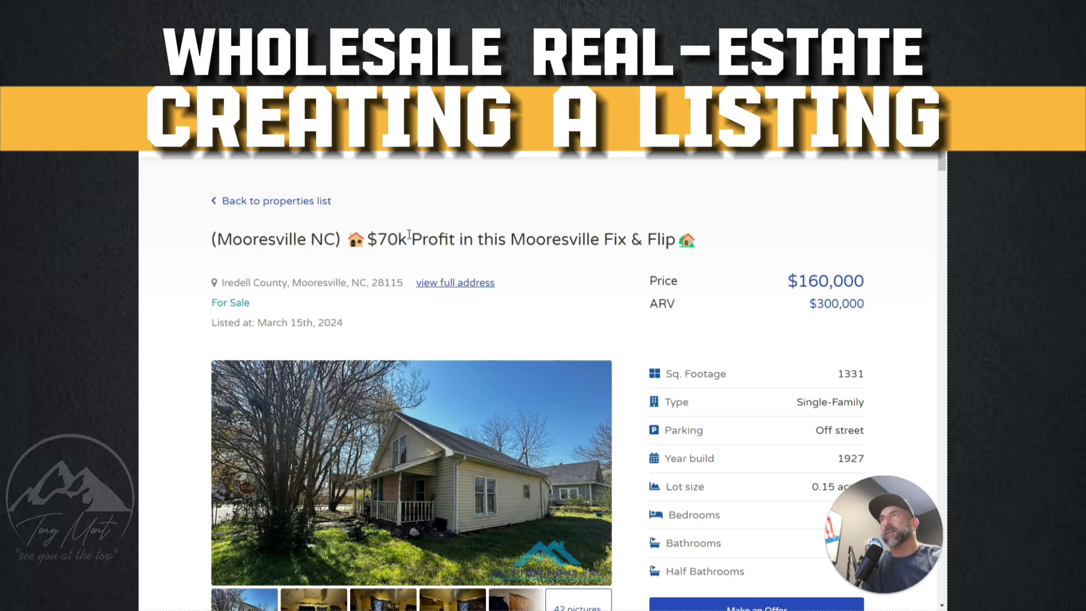
left_click_drag(369, 243, 612, 268)
left_click(576, 269)
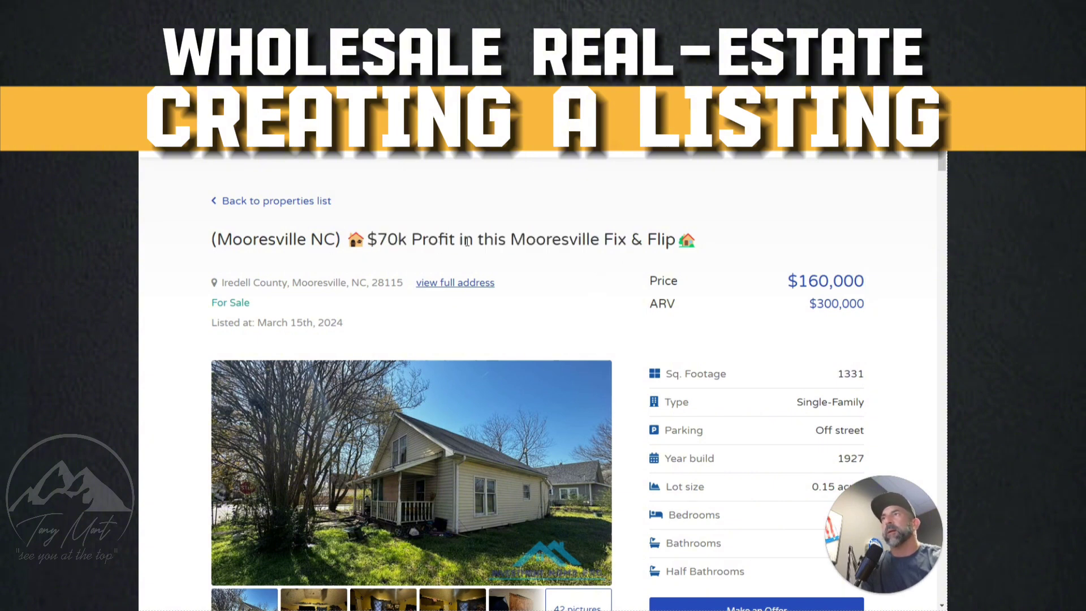
Review the property facts and photo gallery, viewing interior pictures and returning to the exterior front photo.
scroll(599, 278, "down", 1)
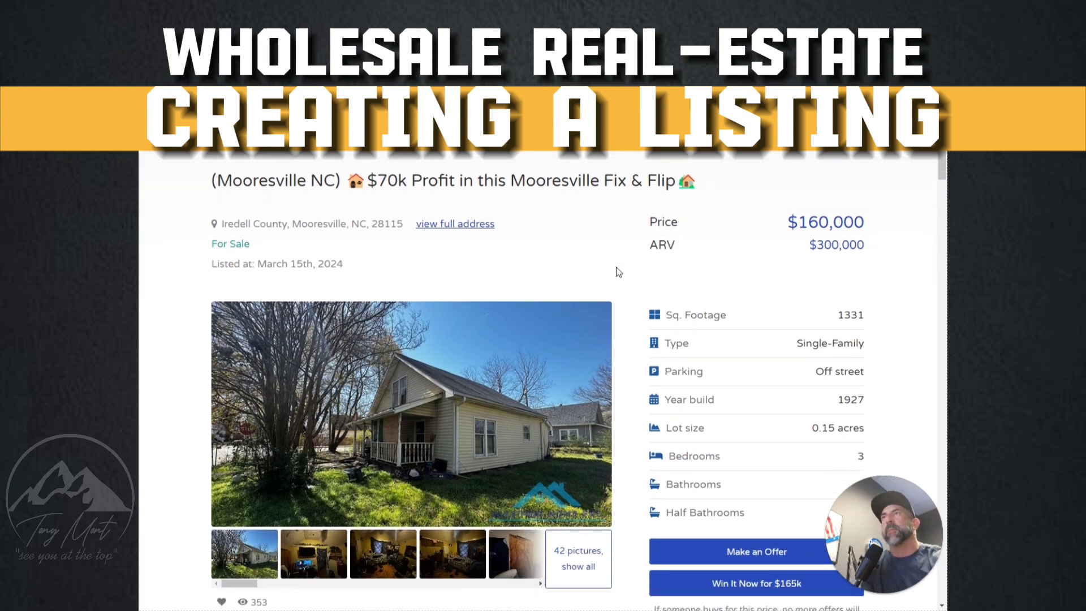
scroll(616, 268, "down", 3)
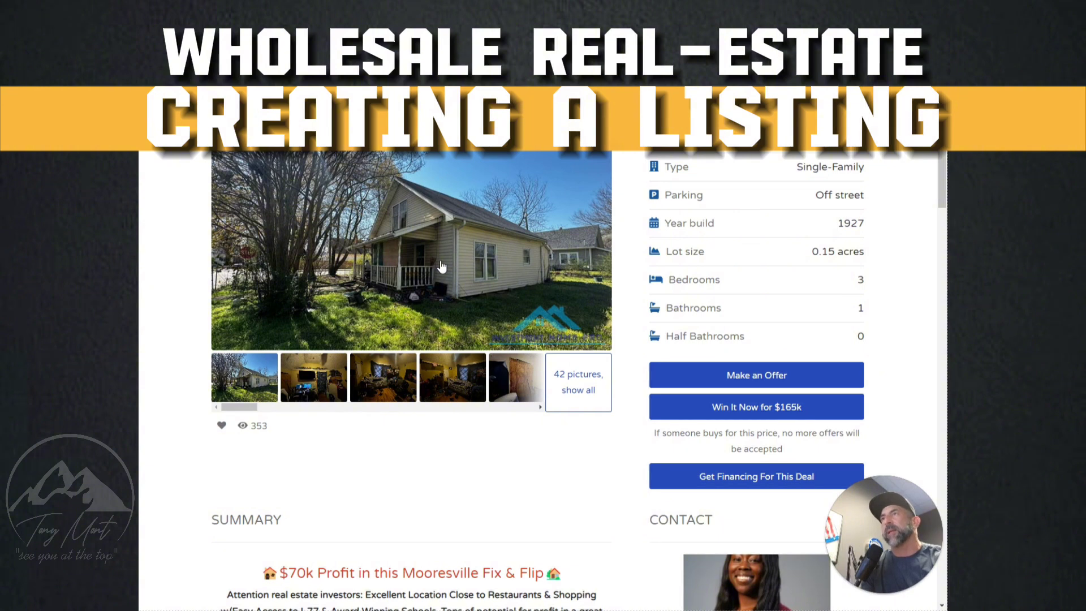
scroll(459, 280, "up", 1)
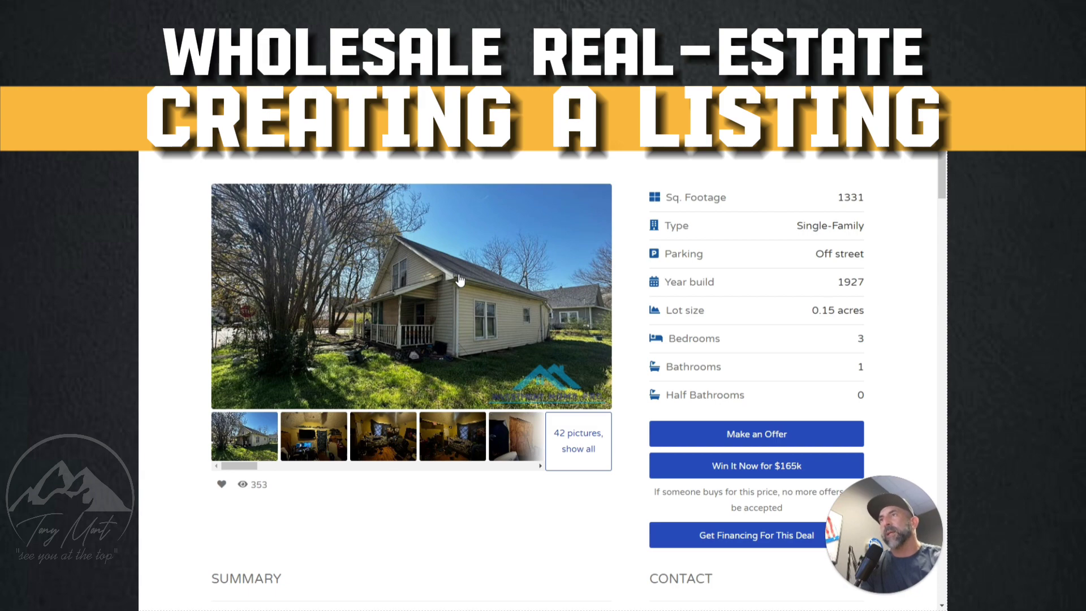
left_click(472, 427)
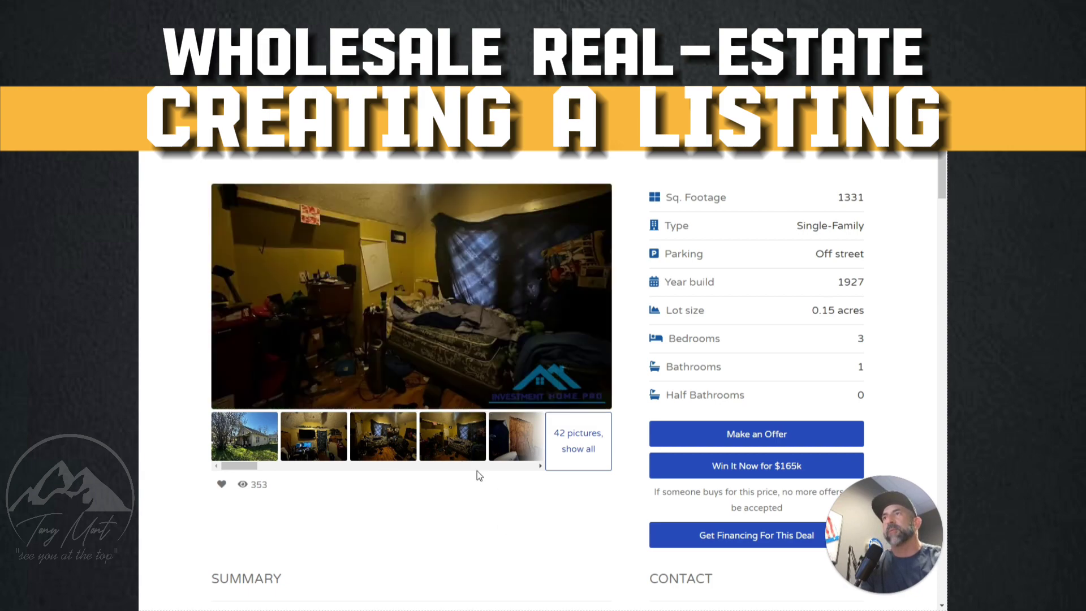
left_click(315, 437)
left_click(271, 442)
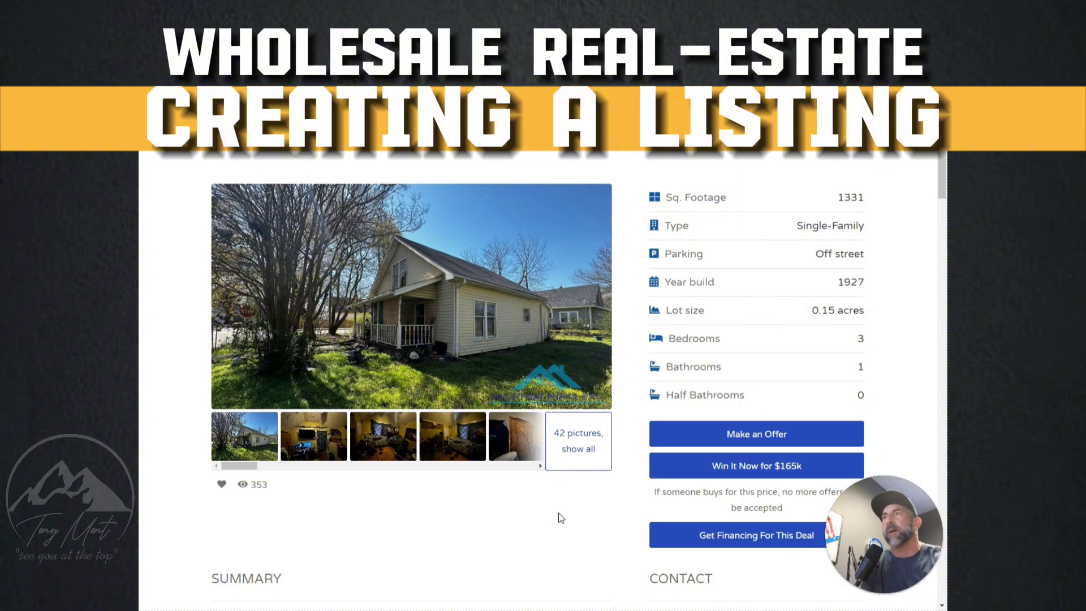
Read the Summary section's headline and introductory paragraph for investors, comparing them with the photo and facts above.
scroll(569, 512, "down", 2)
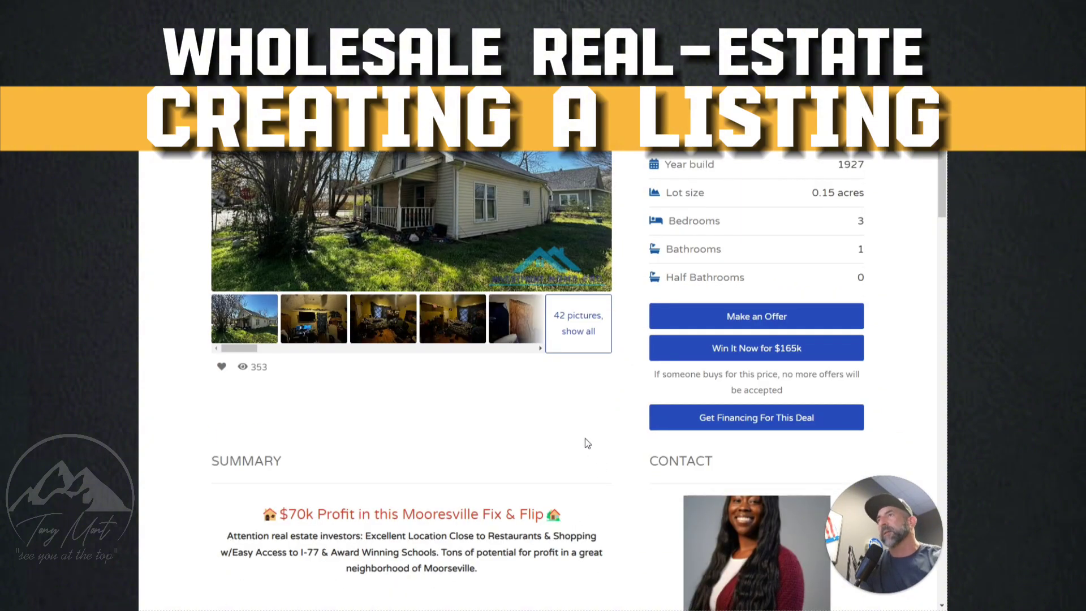
scroll(586, 437, "down", 6)
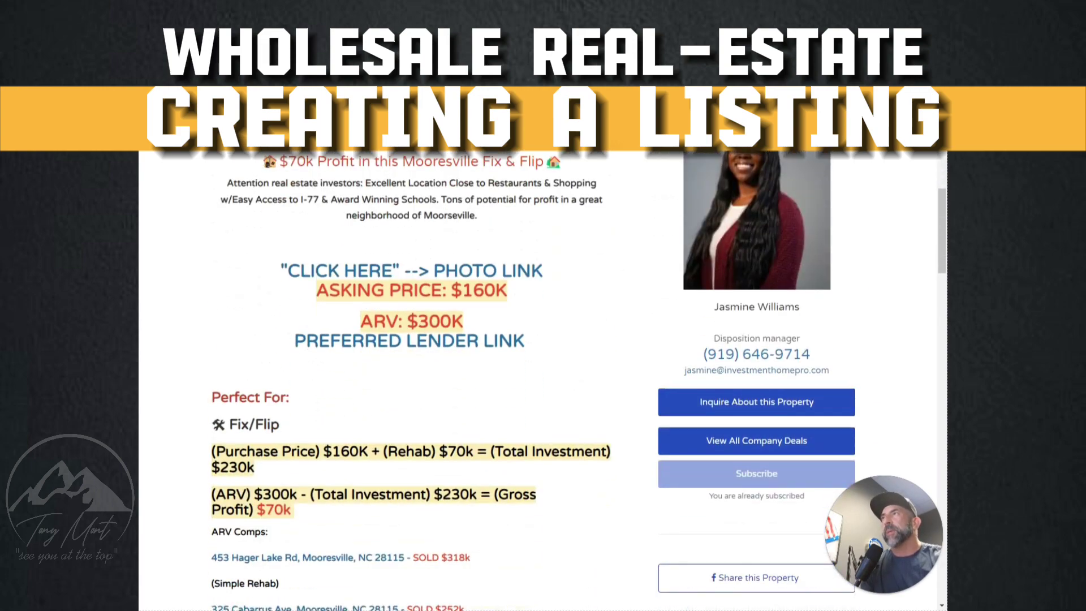
left_click_drag(263, 162, 566, 164)
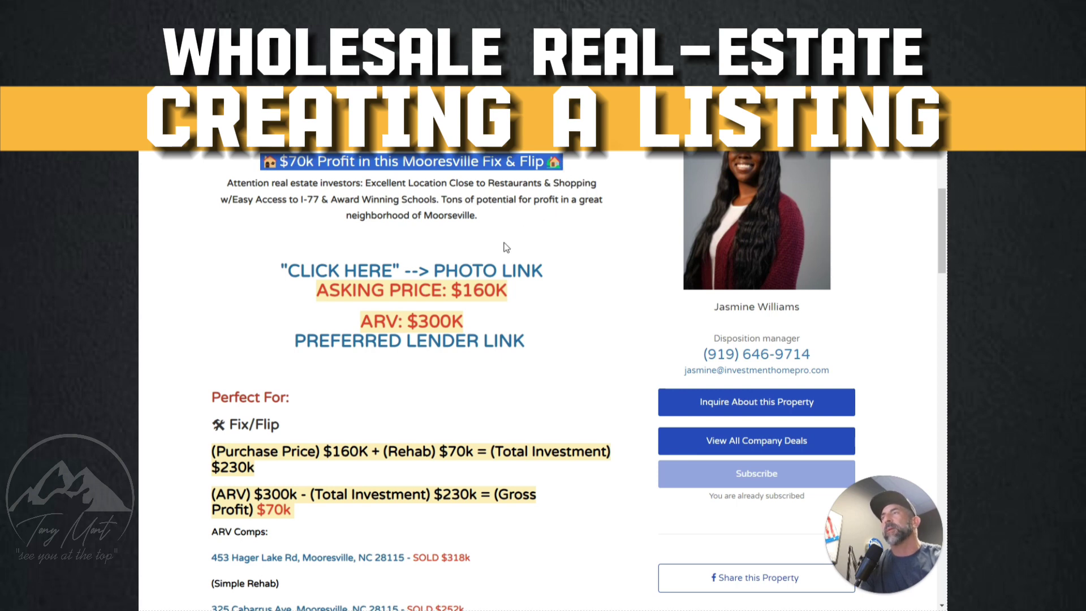
left_click_drag(228, 183, 496, 215)
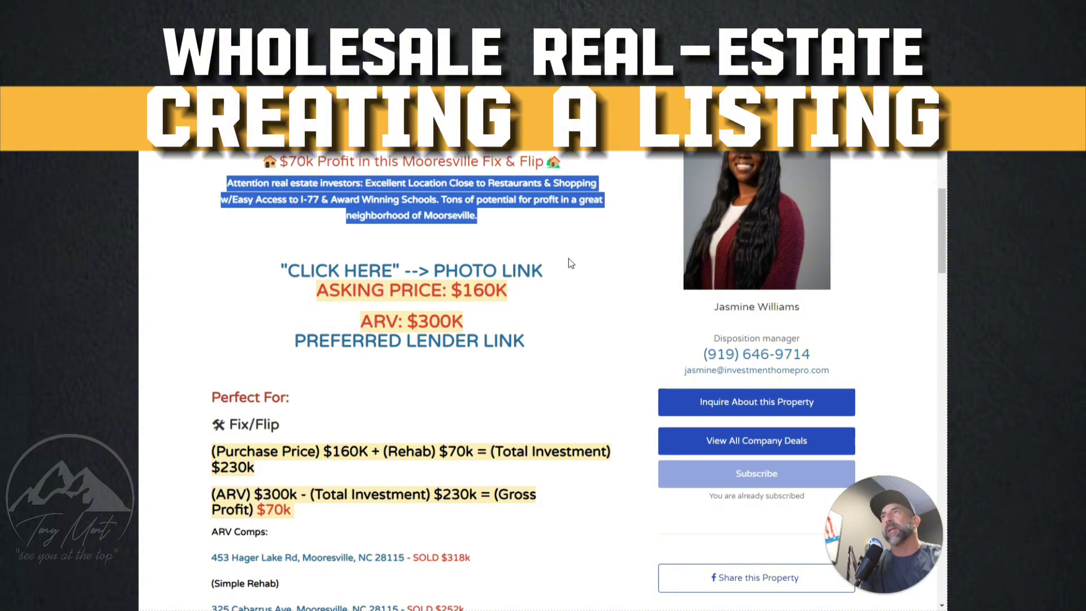
scroll(568, 258, "up", 5)
scroll(555, 274, "up", 5)
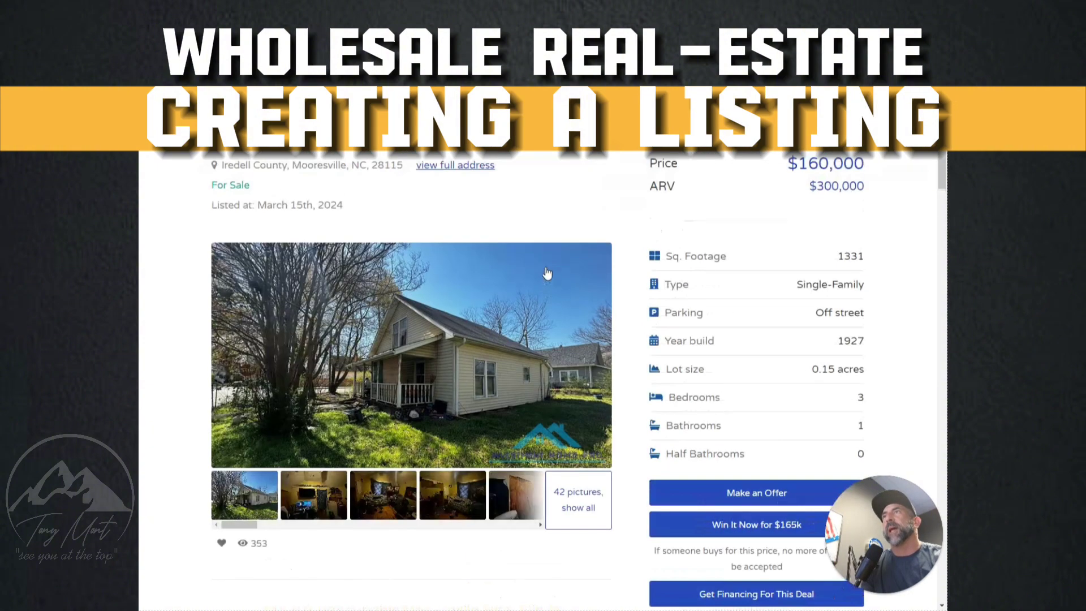
scroll(571, 288, "down", 10)
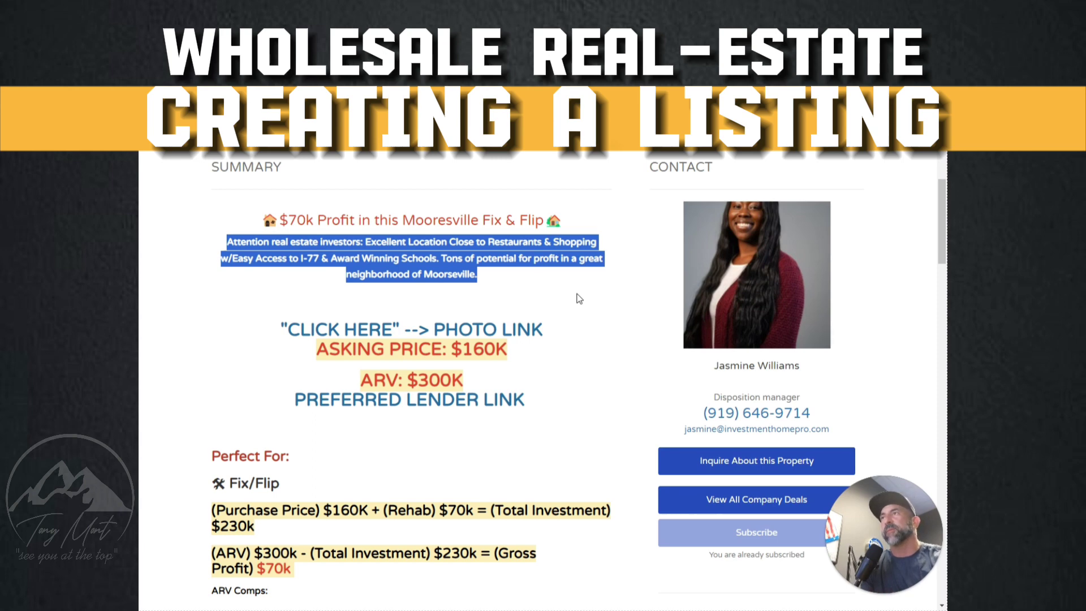
Highlight the asking price and the ARV lines in the listing summary.
scroll(578, 298, "down", 3)
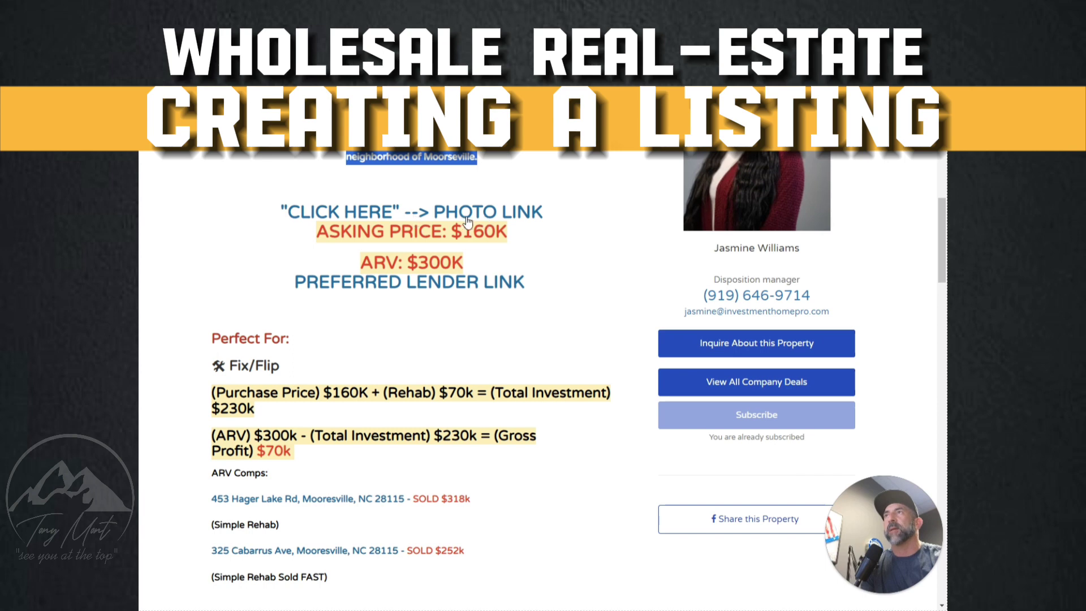
left_click_drag(318, 233, 500, 240)
left_click_drag(373, 263, 480, 262)
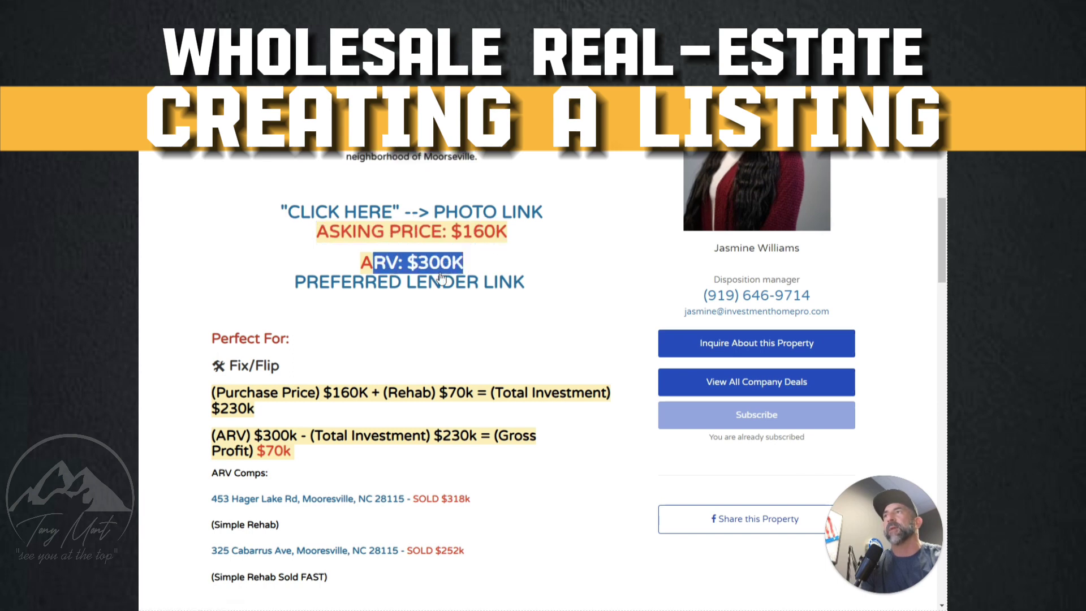
Read the Fix/Flip profit calculation and its ARV comps in the summary.
scroll(544, 330, "down", 3)
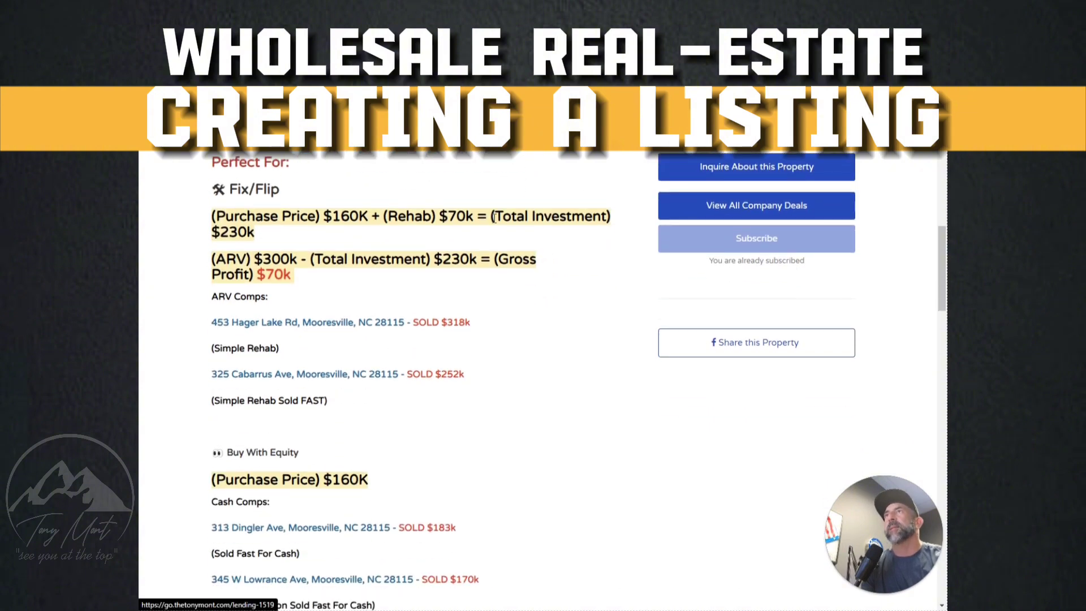
scroll(407, 199, "down", 1)
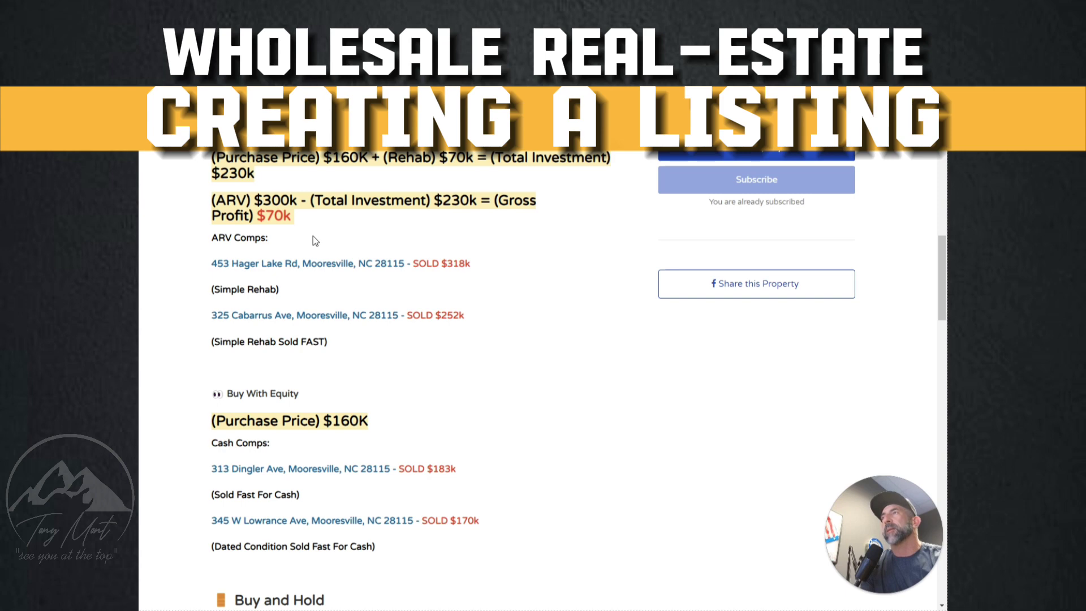
scroll(313, 236, "down", 1)
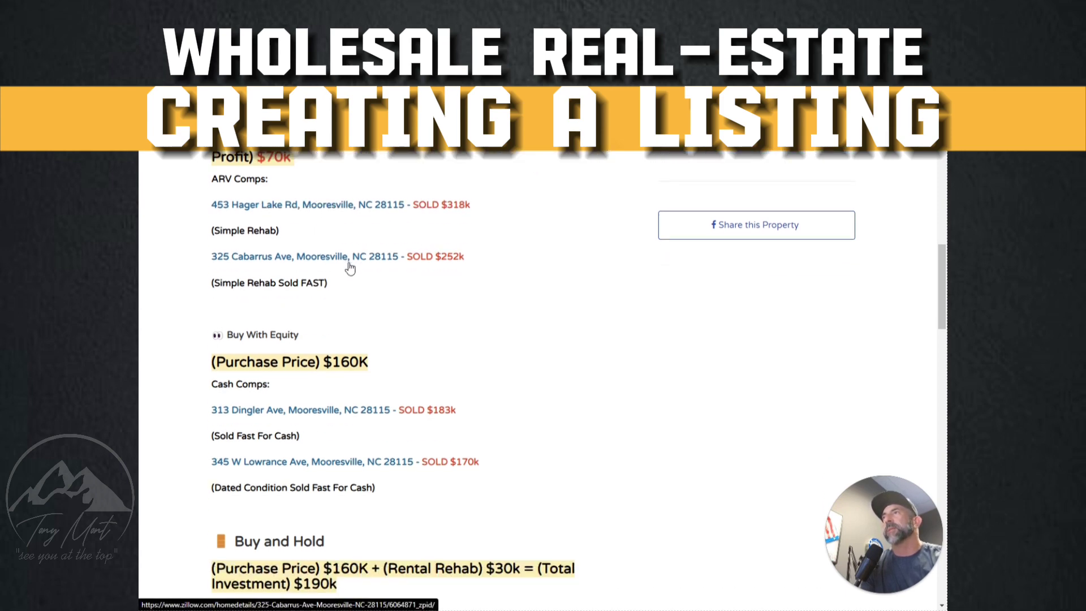
Review the Buy With Equity and Buy and Hold sections, highlighting the purchase price and the current rent rate.
scroll(496, 294, "down", 3)
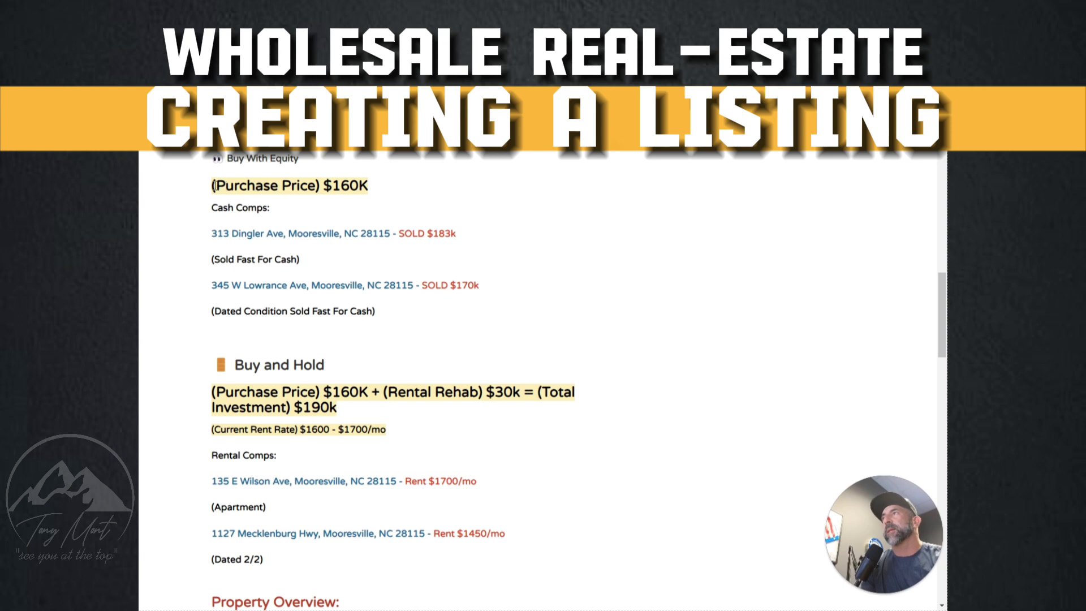
left_click_drag(214, 186, 375, 192)
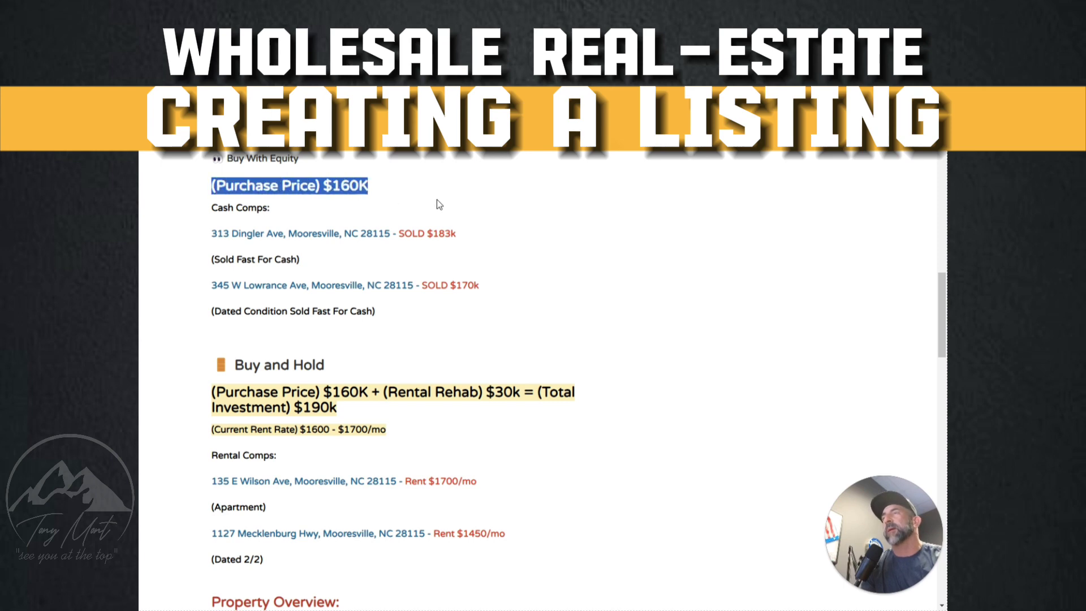
scroll(527, 229, "down", 4)
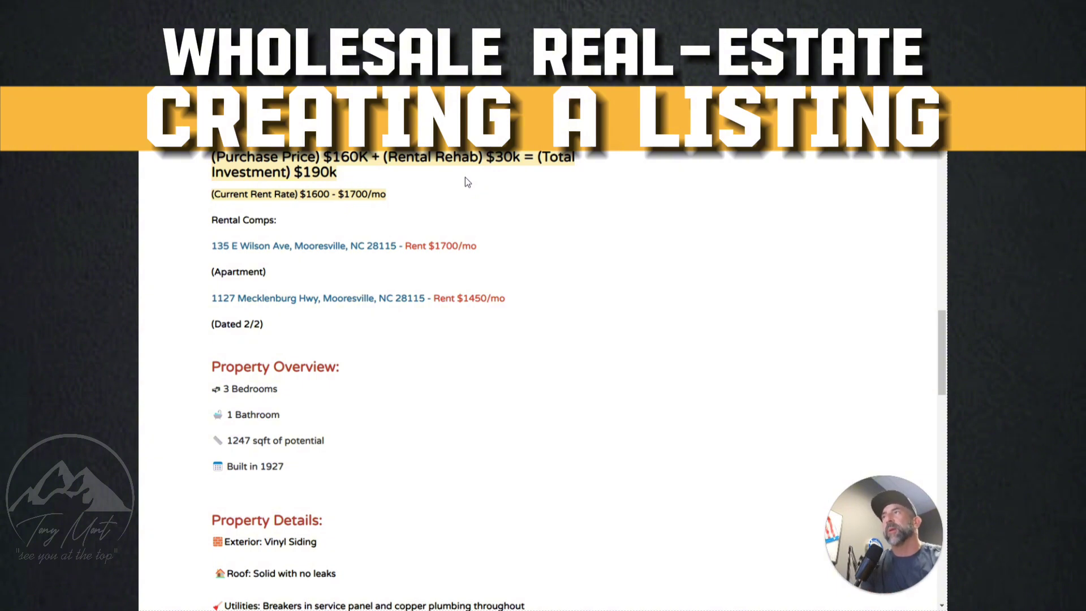
left_click_drag(294, 173, 389, 198)
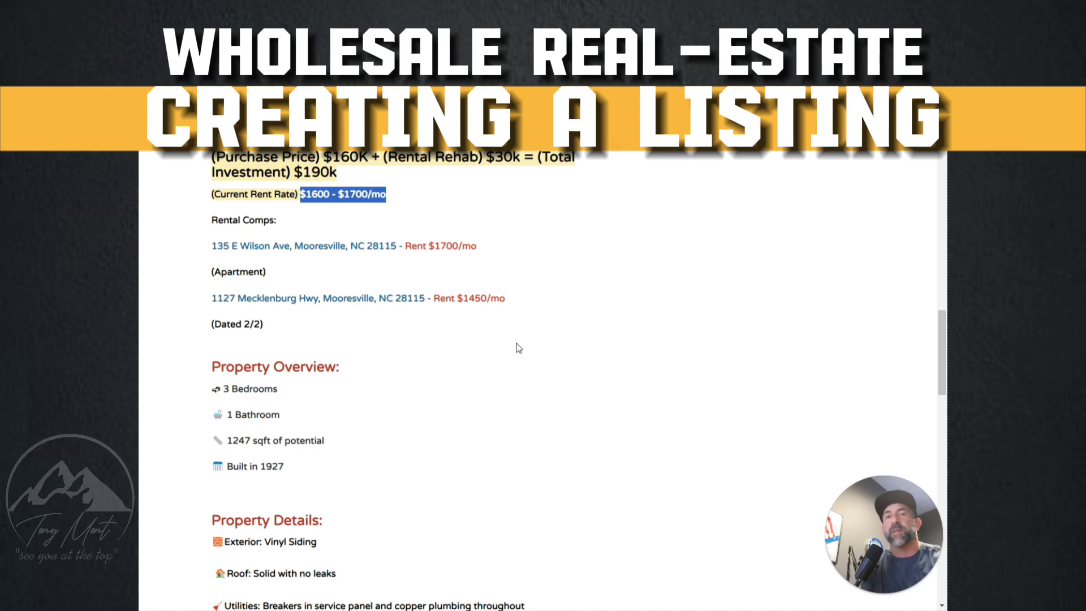
Read through the Property Overview, Property Details and Additional Insights sections down to the showing and closing information.
scroll(519, 347, "down", 4)
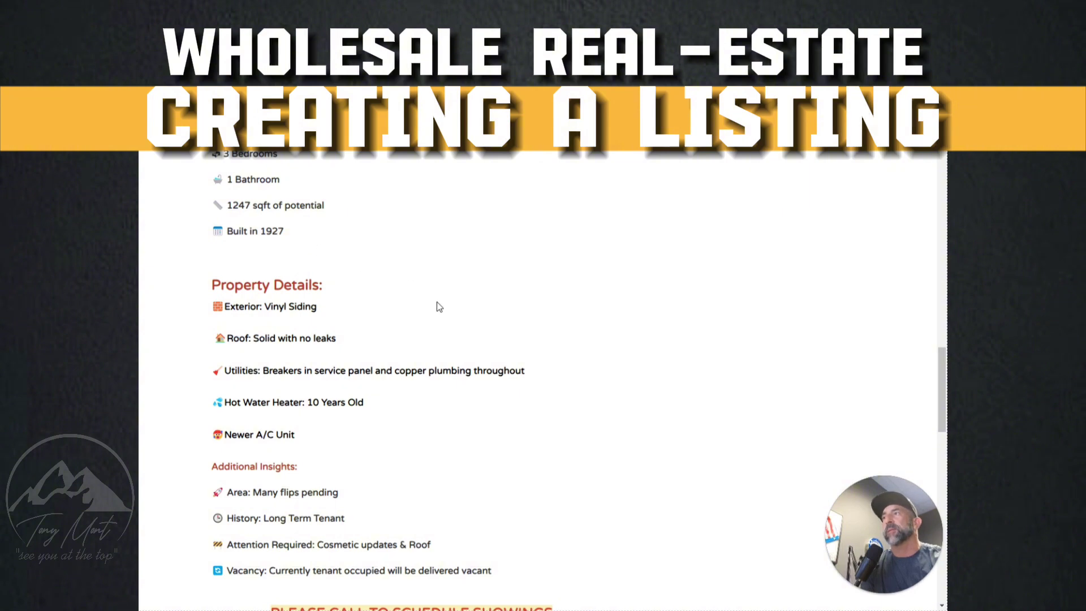
scroll(439, 306, "down", 2)
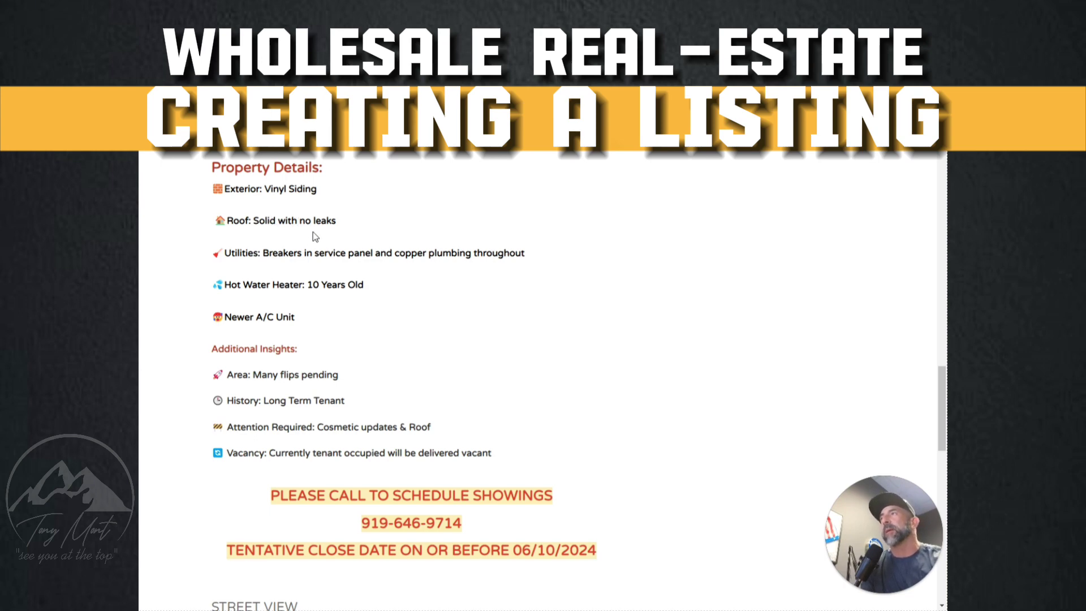
scroll(315, 249, "down", 1)
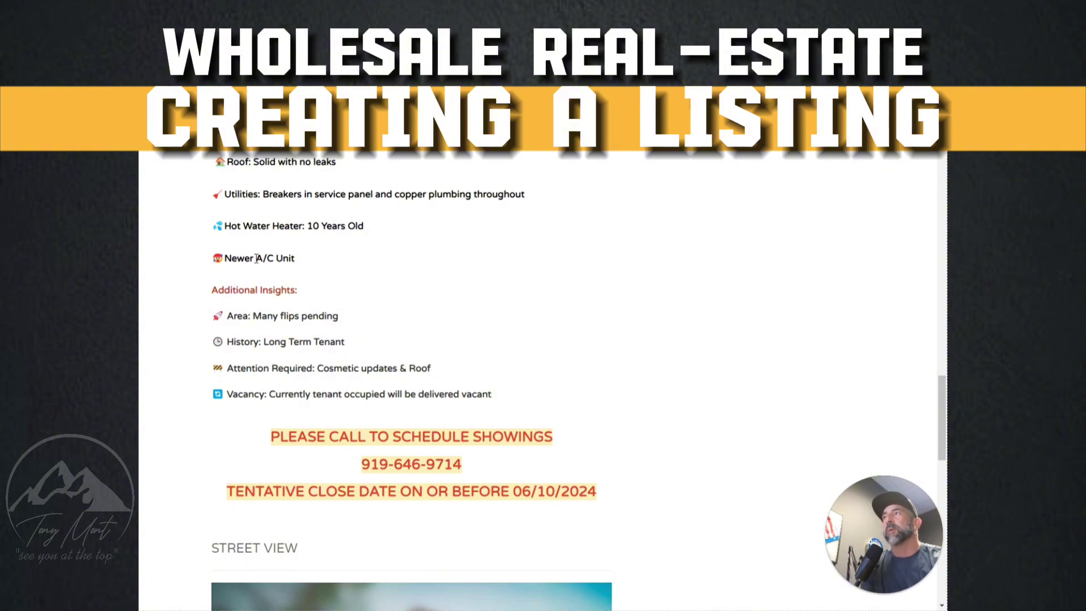
Check the showing and tentative closing lines, and return to the headline and asking price in the summary.
scroll(491, 302, "down", 2)
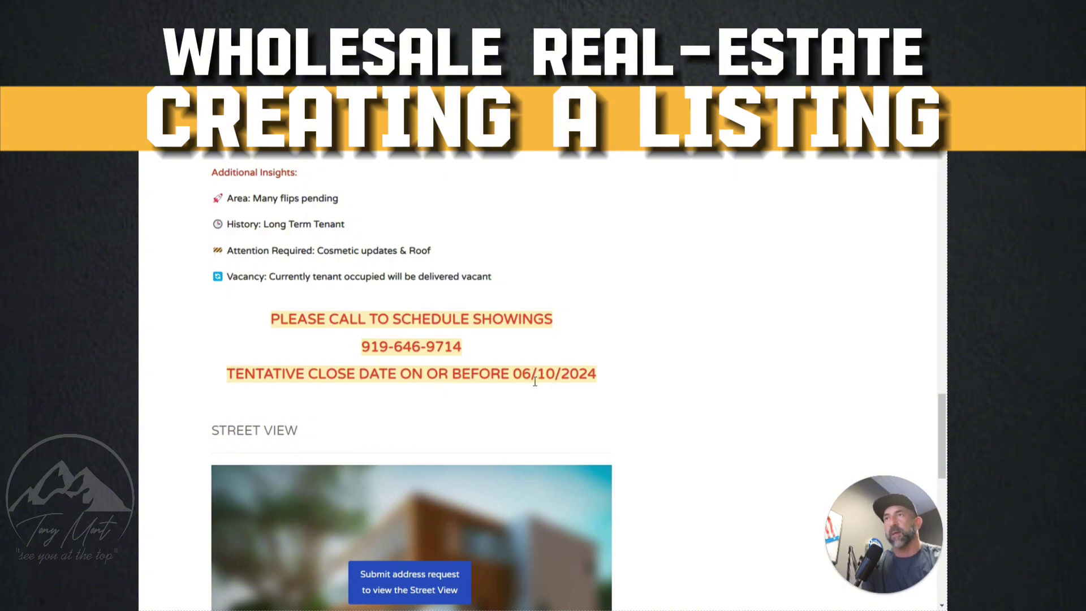
scroll(498, 373, "up", 8)
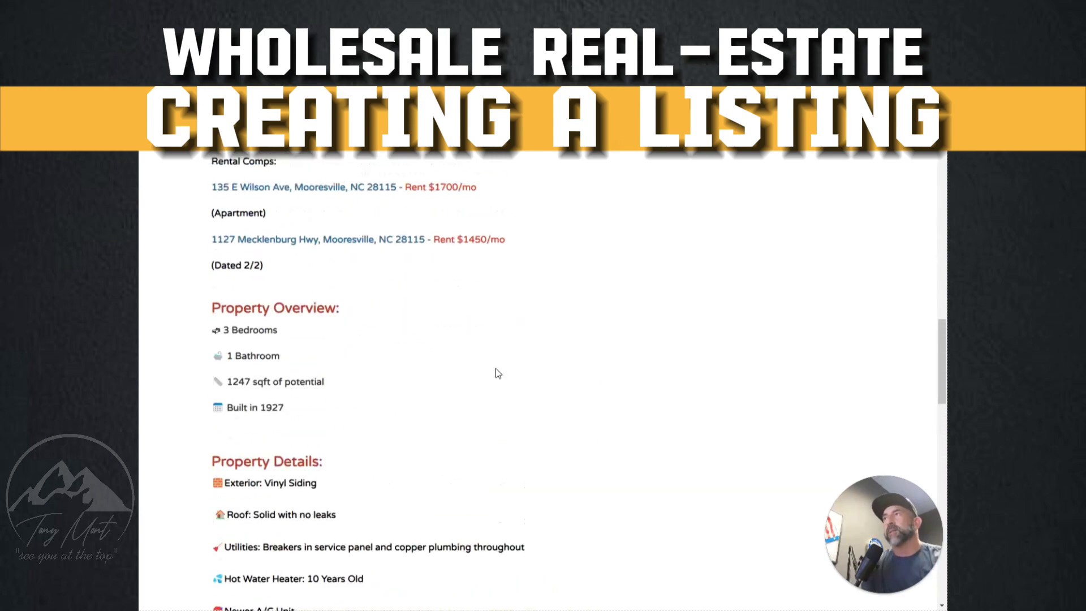
scroll(498, 374, "up", 15)
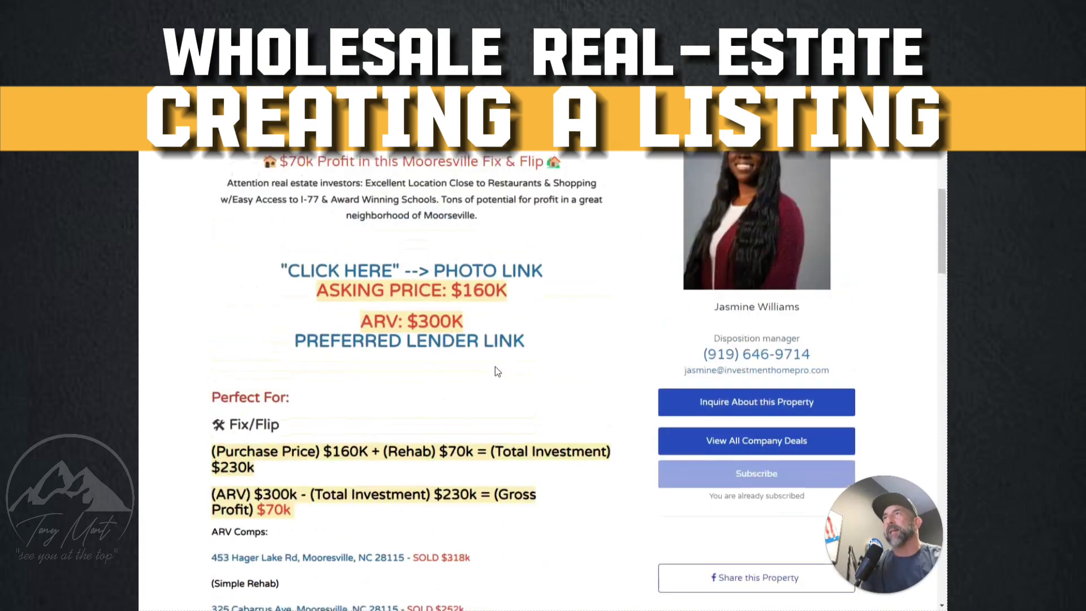
scroll(494, 367, "down", 1)
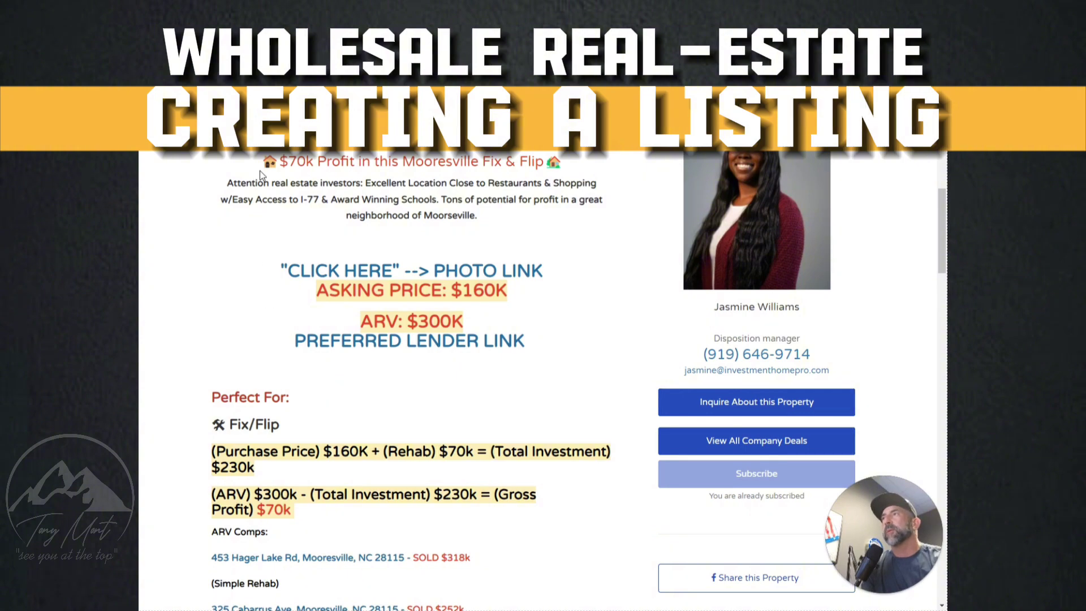
Highlight the entire summary text from the profit headline through the tentative close date, review it, and clear the selection.
left_click_drag(257, 163, 610, 361)
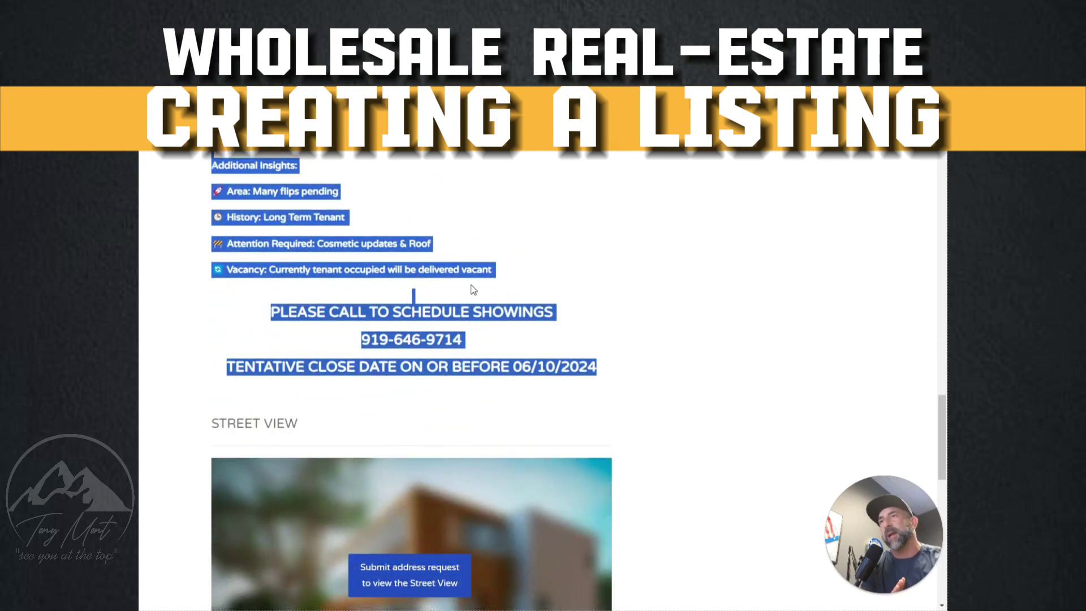
scroll(556, 327, "up", 15)
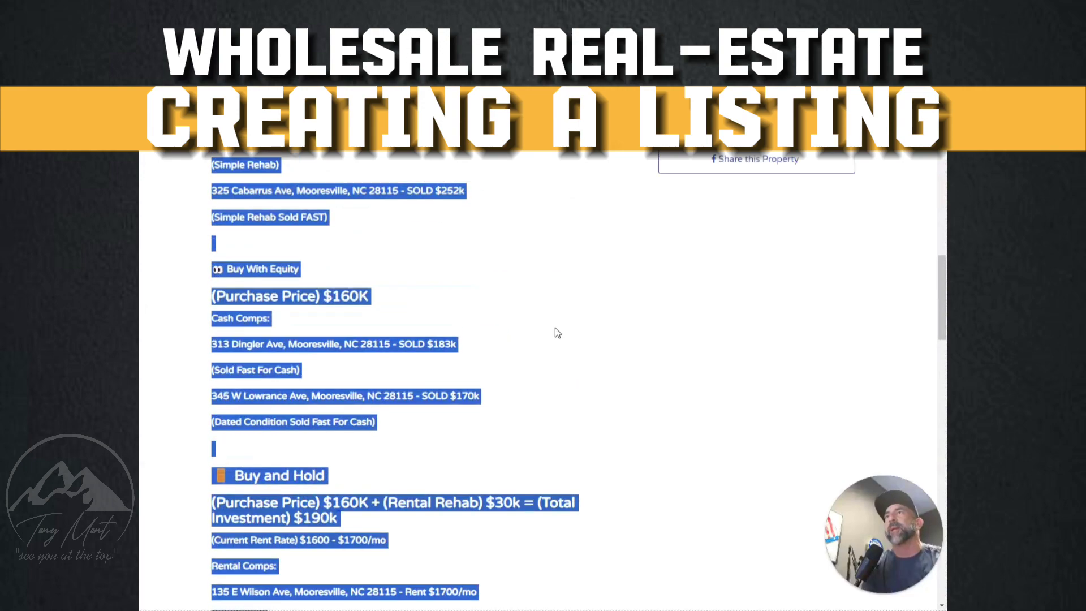
scroll(553, 327, "up", 5)
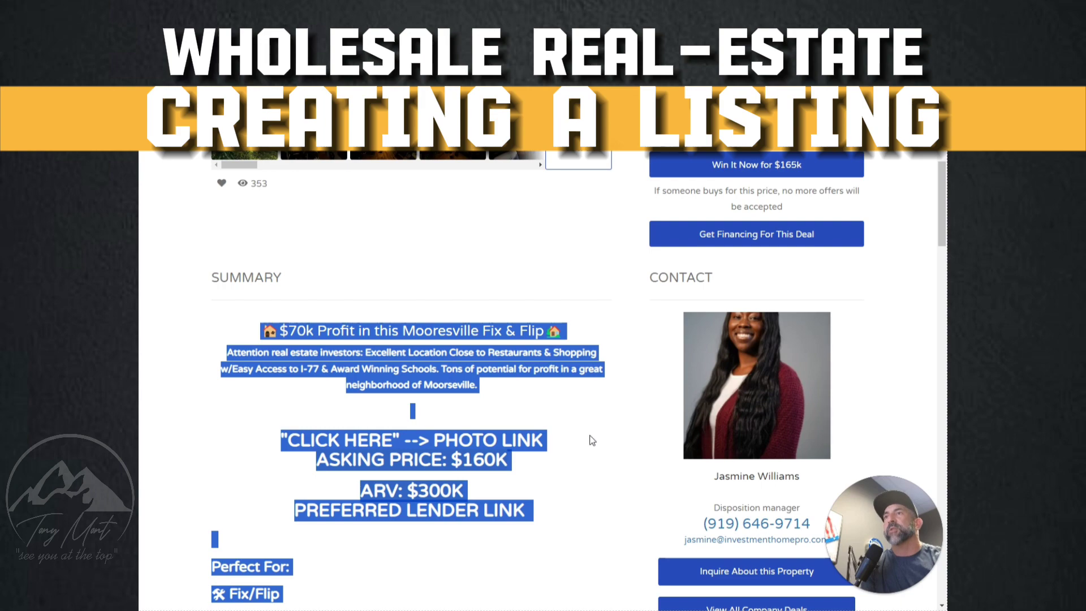
left_click(467, 547)
Review the Fix/Flip, Buy With Equity and Buy and Hold sections again, comparing their calculations and the comps listed under each.
scroll(466, 549, "down", 1)
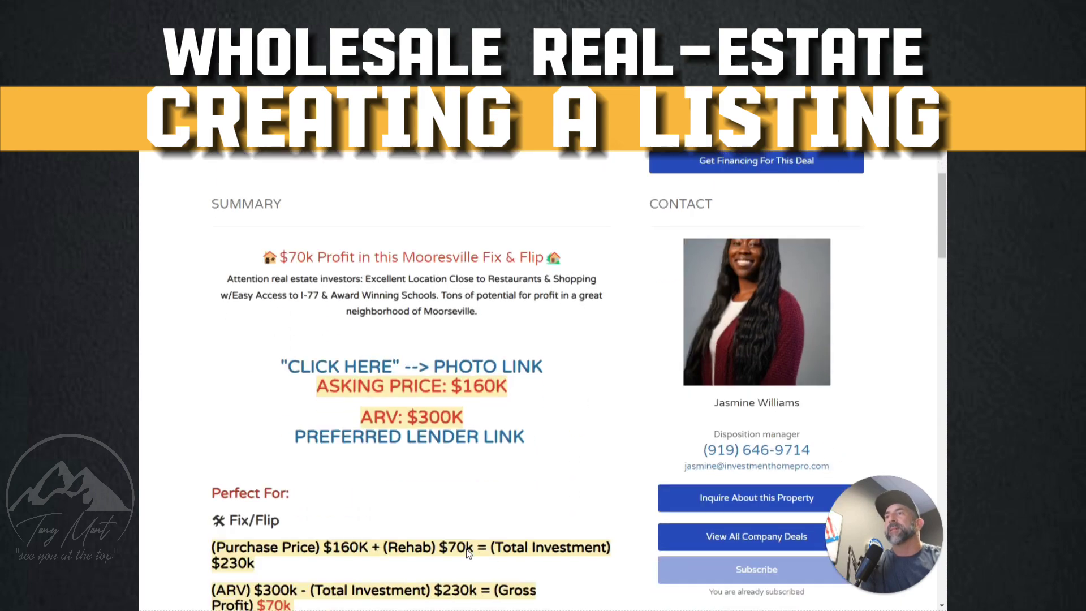
scroll(466, 549, "down", 5)
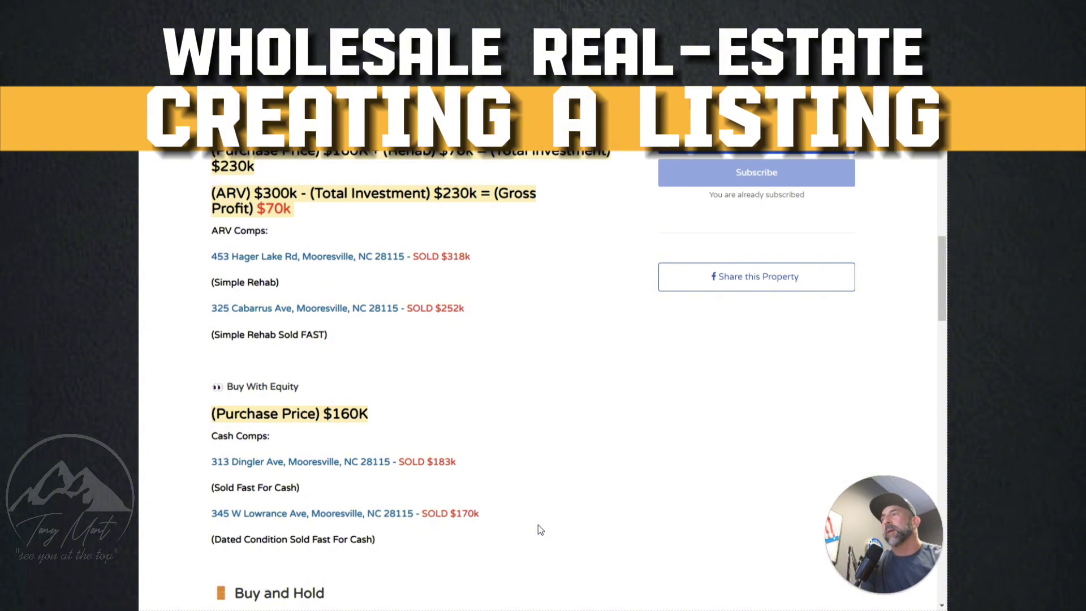
scroll(537, 529, "up", 3)
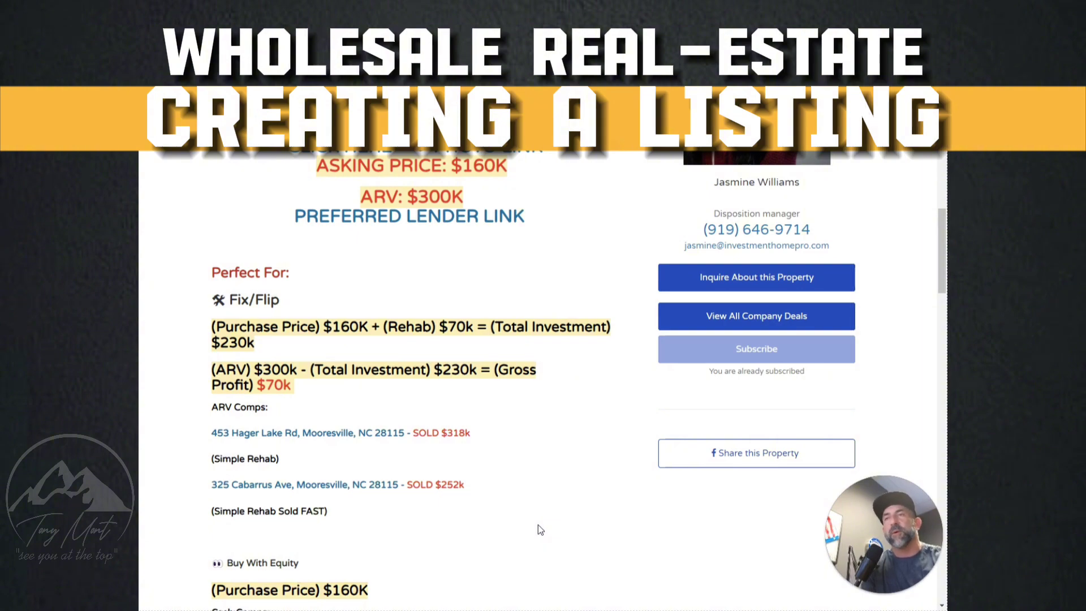
scroll(538, 525, "down", 6)
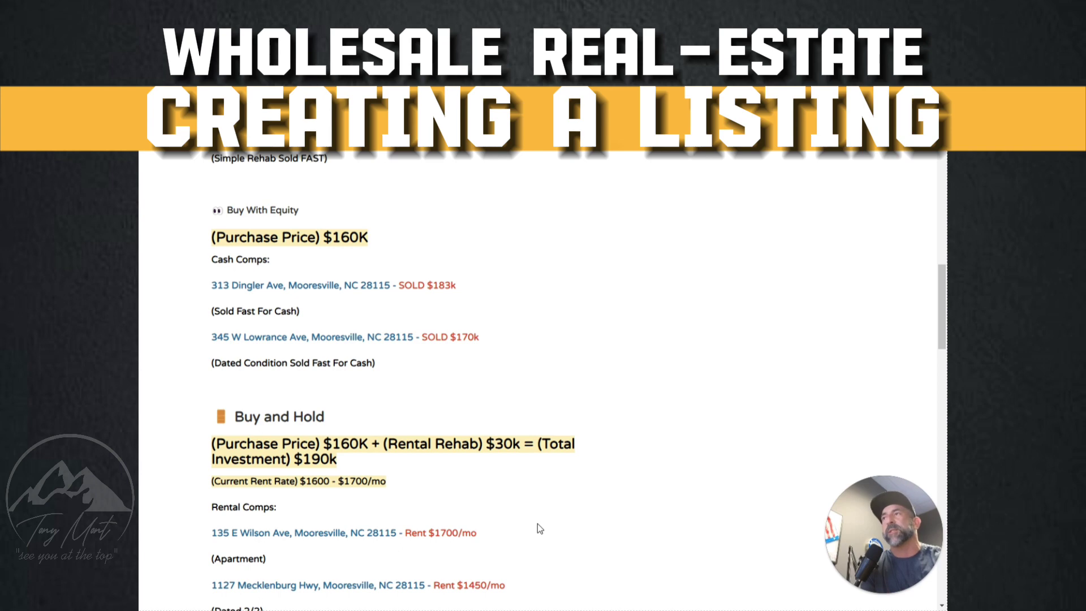
scroll(539, 525, "up", 2)
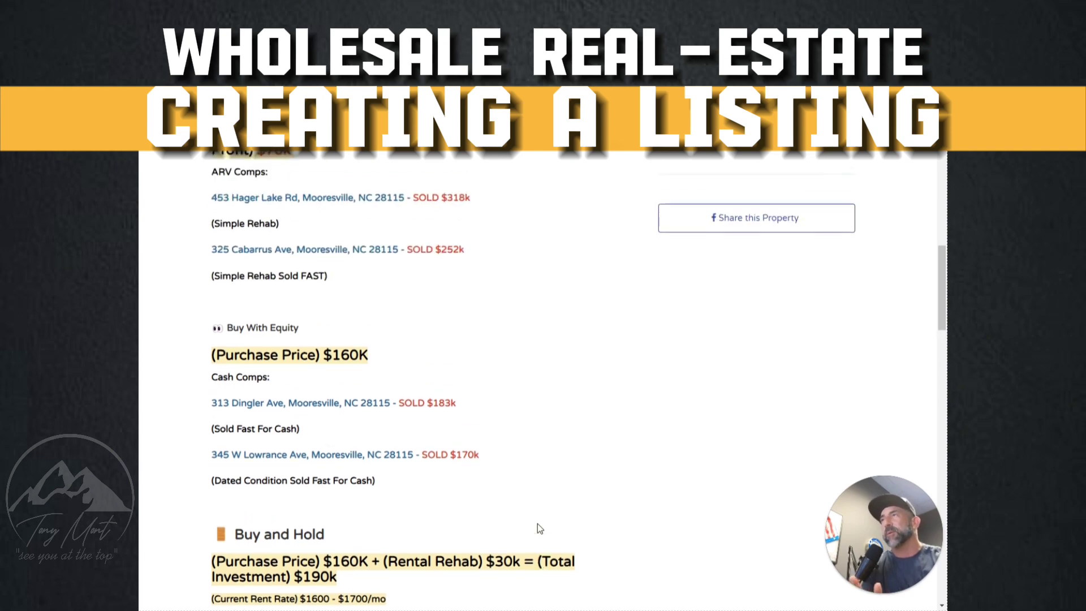
scroll(538, 528, "up", 2)
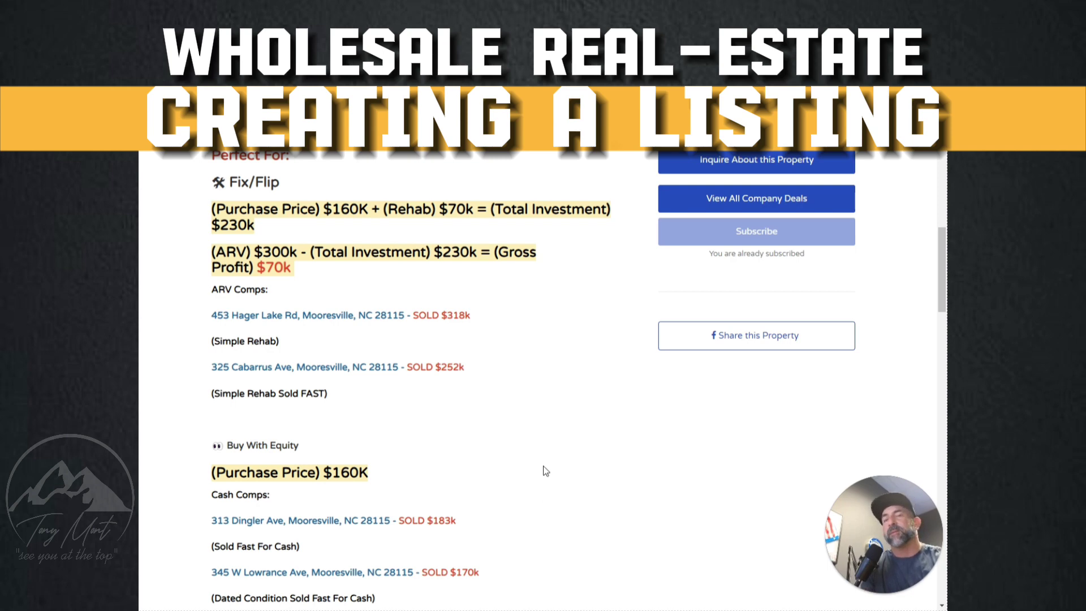
scroll(527, 465, "down", 1)
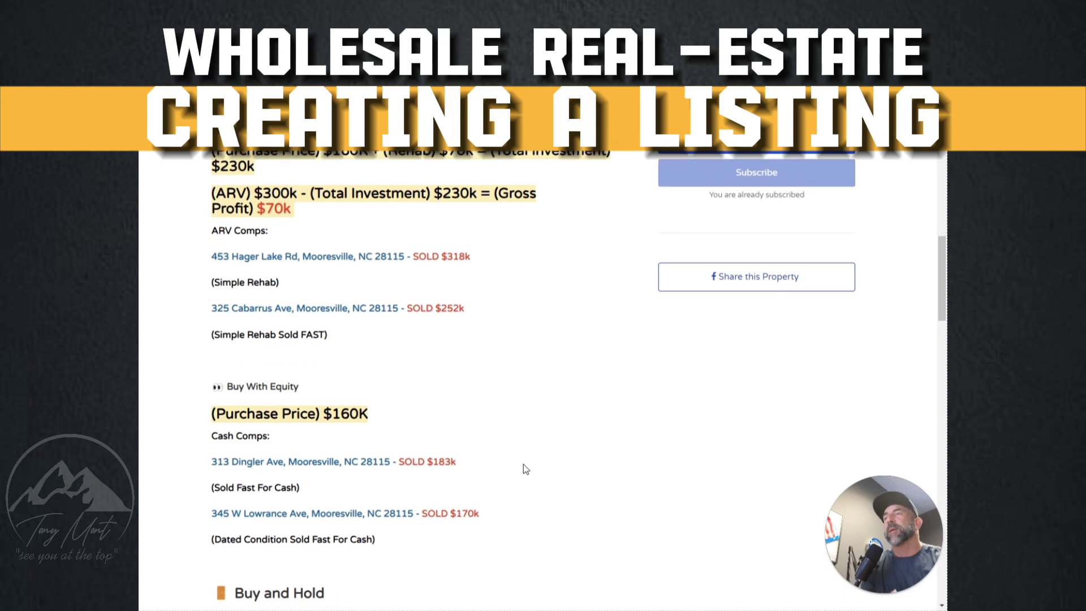
scroll(521, 467, "up", 1)
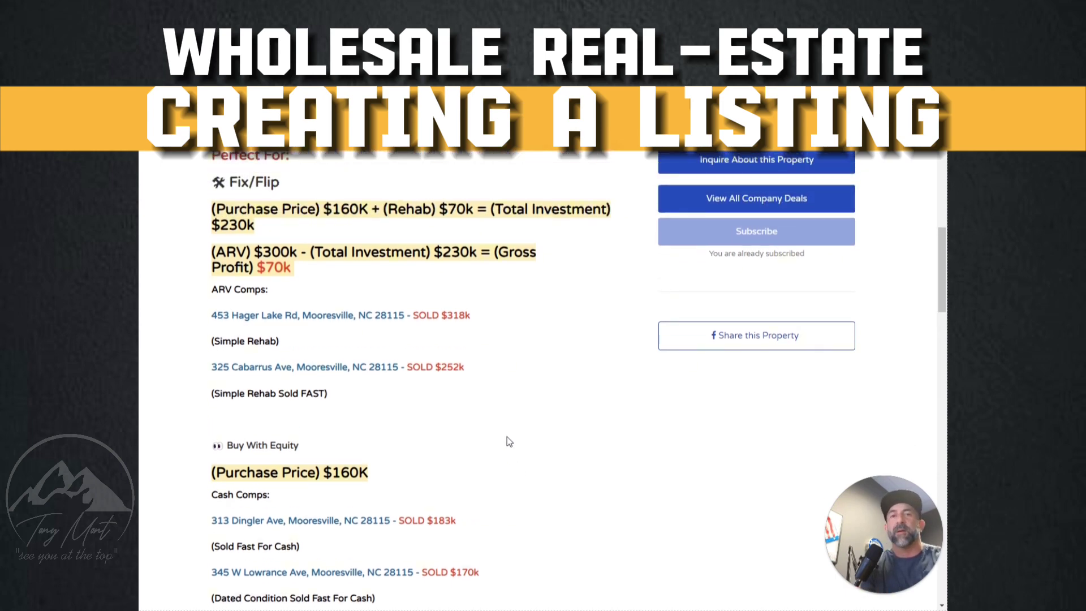
scroll(507, 435, "down", 8)
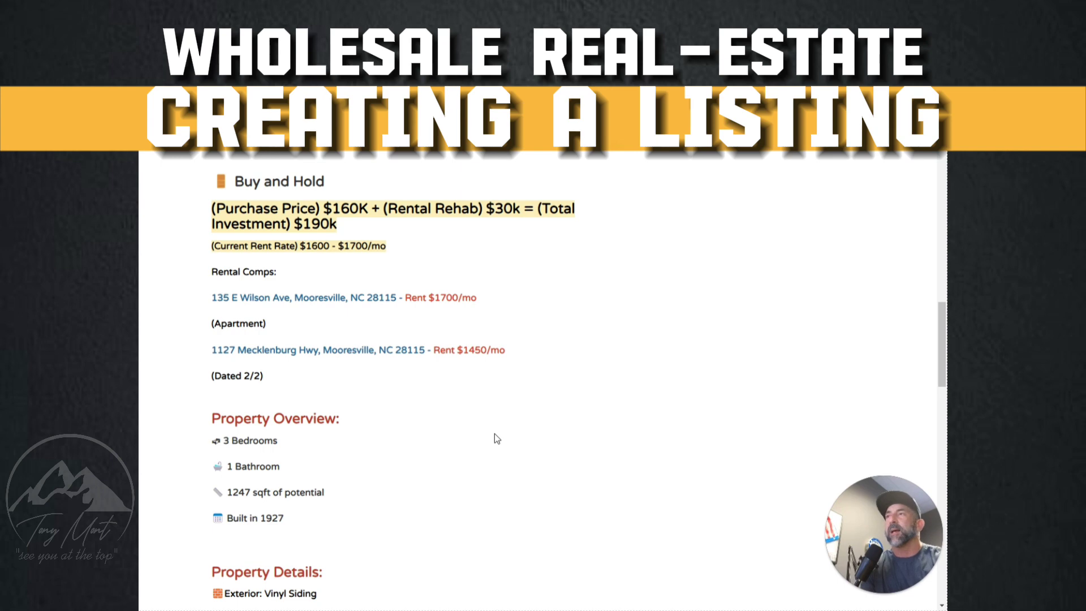
Go back through the summary to the start of the listing to view its title, price, photos and property facts.
scroll(494, 433, "up", 10)
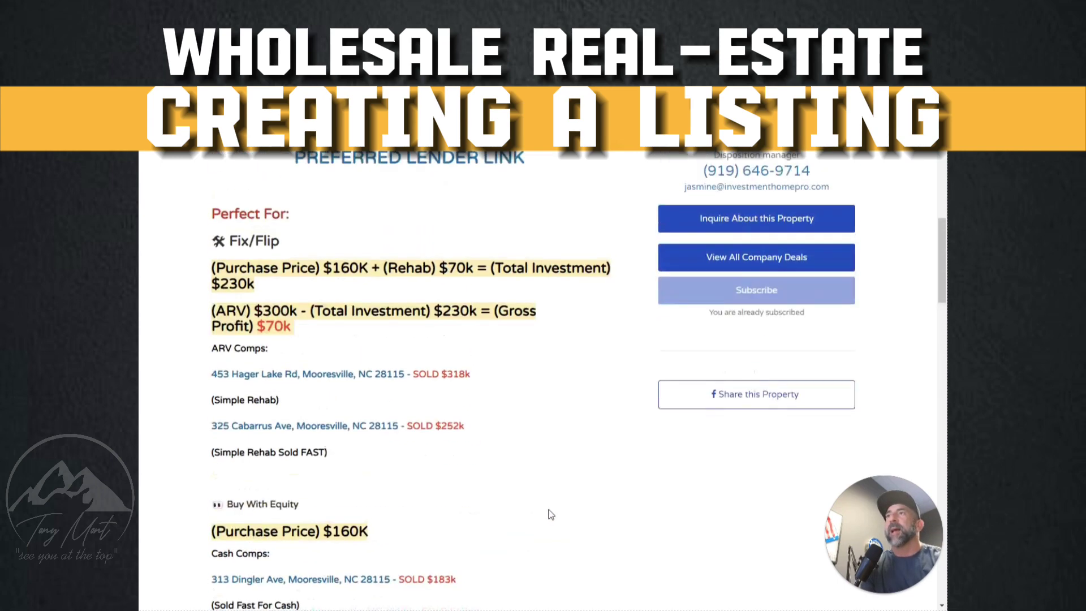
scroll(551, 514, "up", 2)
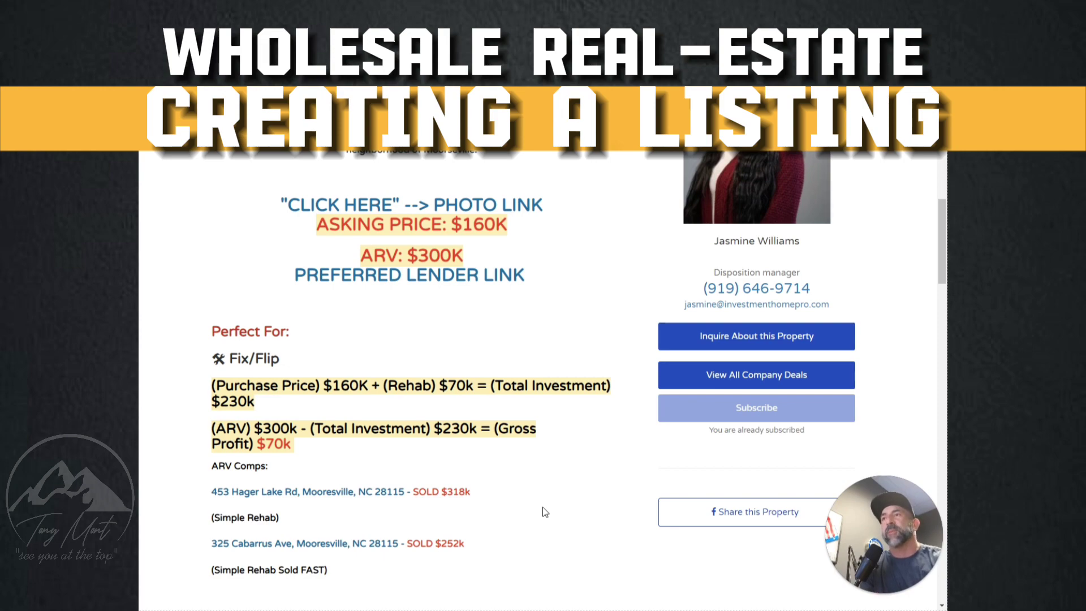
scroll(544, 512, "up", 10)
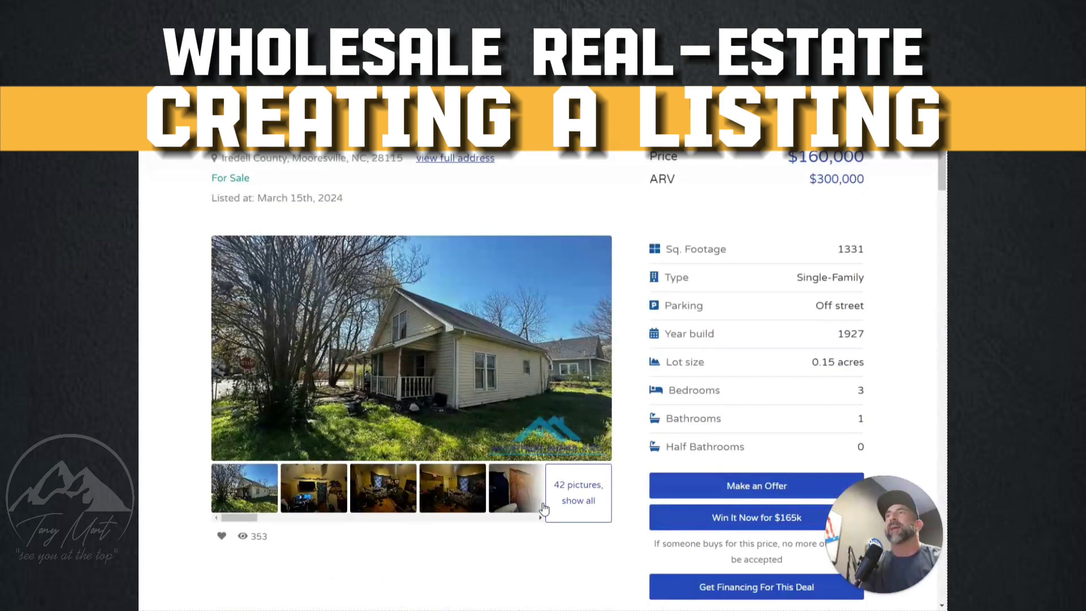
scroll(542, 506, "up", 2)
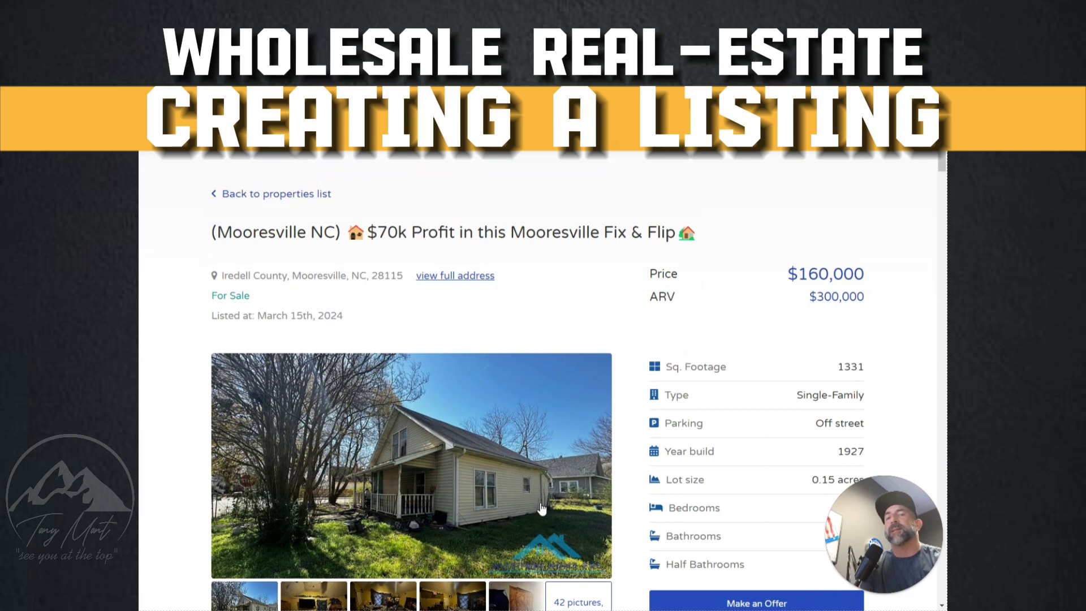